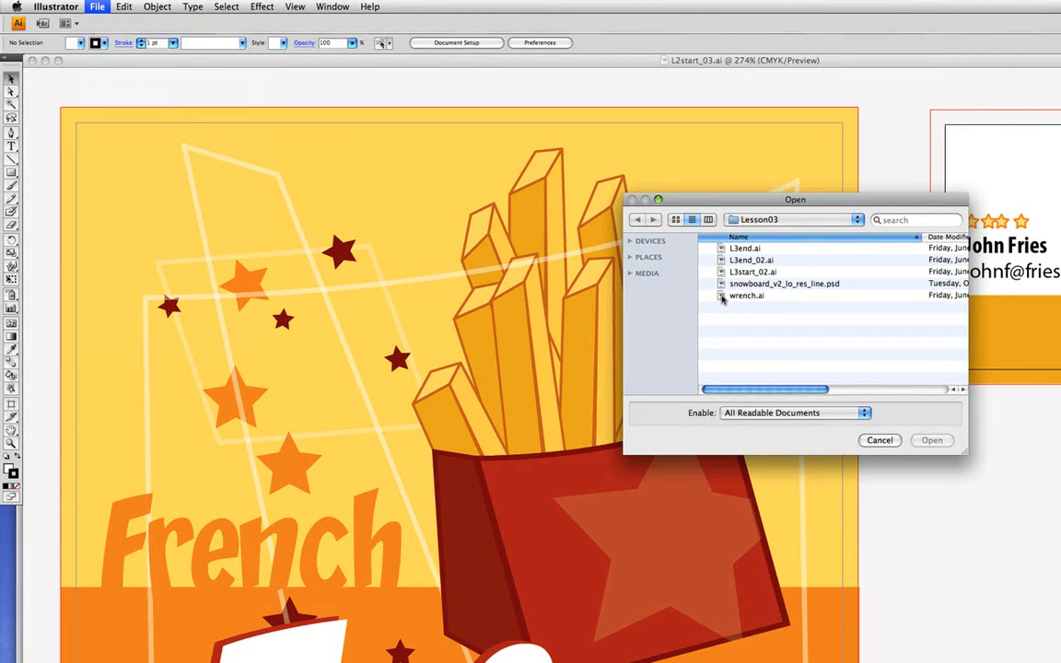
- Open wrench.ai from the Lesson03 folder and fit all of its artwork in the window
{"action": "left_click", "coordinate": [722, 296]}
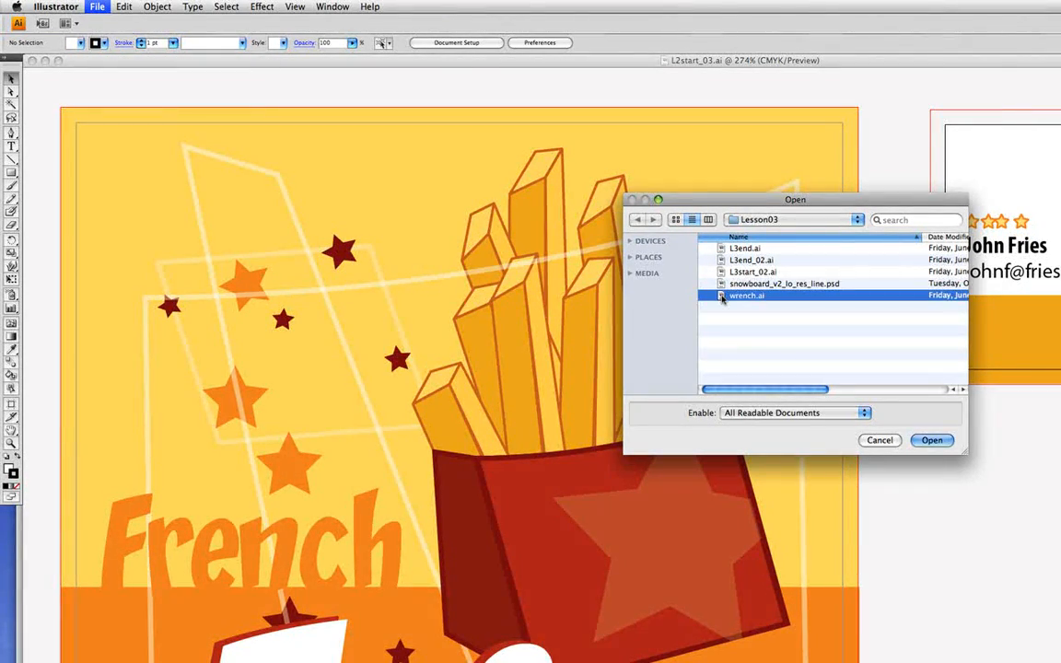
{"action": "left_click", "coordinate": [932, 441]}
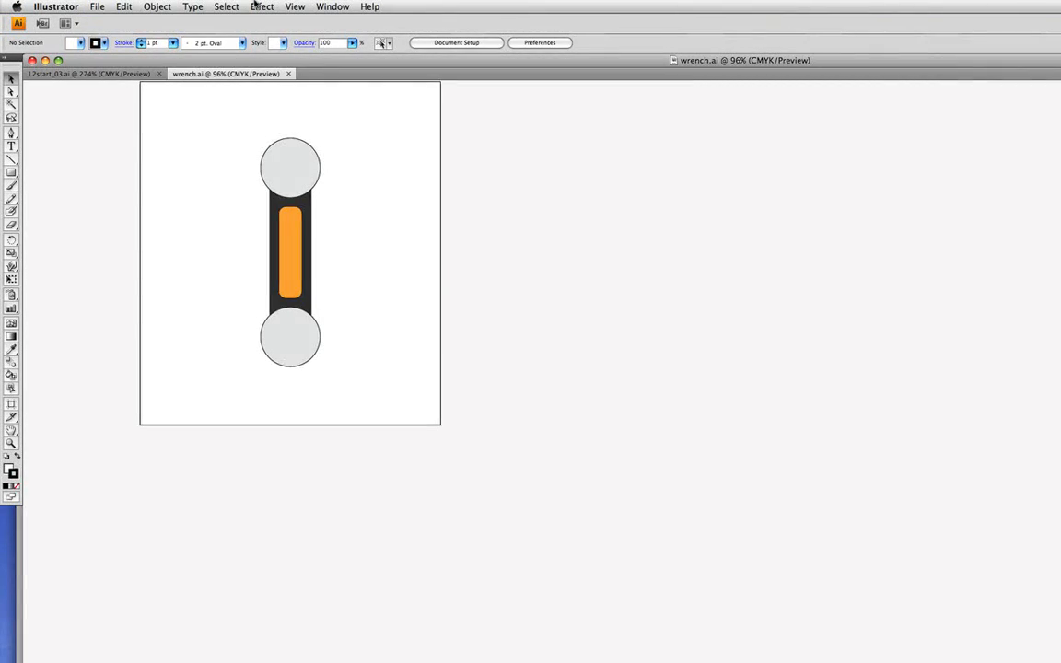
{"action": "left_click", "coordinate": [295, 7]}
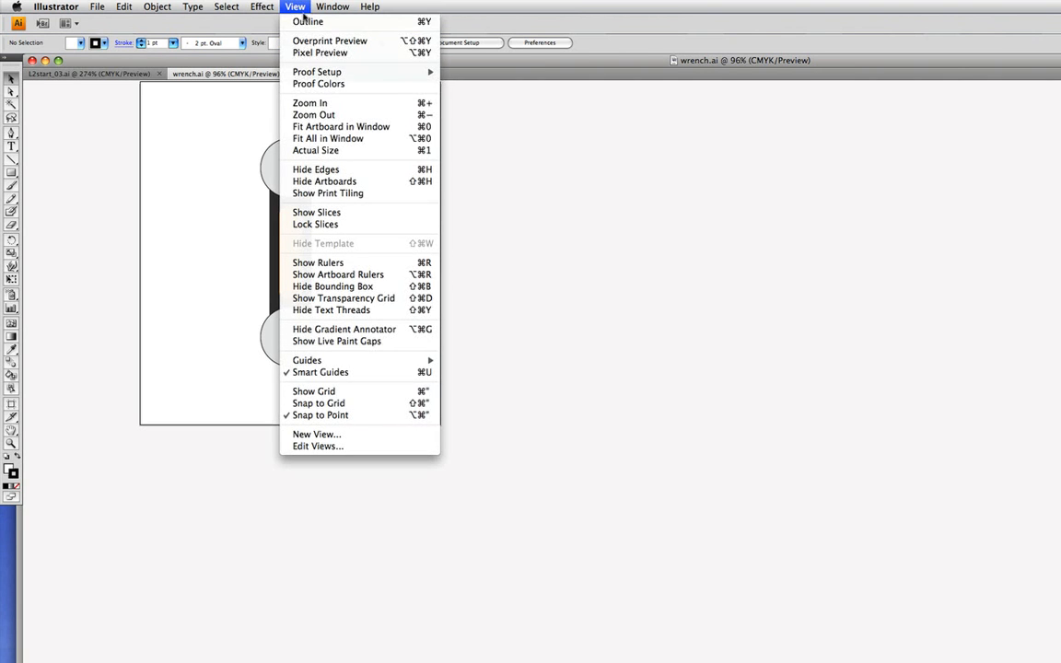
{"action": "left_click", "coordinate": [333, 139]}
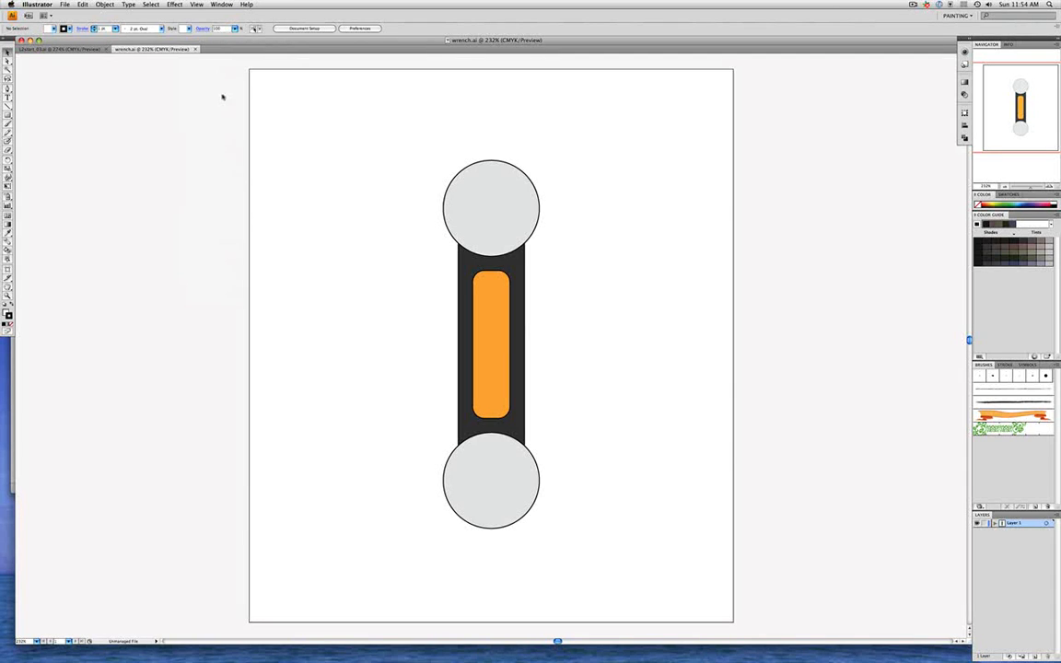
- Cycle back and forth between the L2start_03.ai and wrench.ai documents, ending on wrench.ai
{"action": "left_click", "coordinate": [61, 49]}
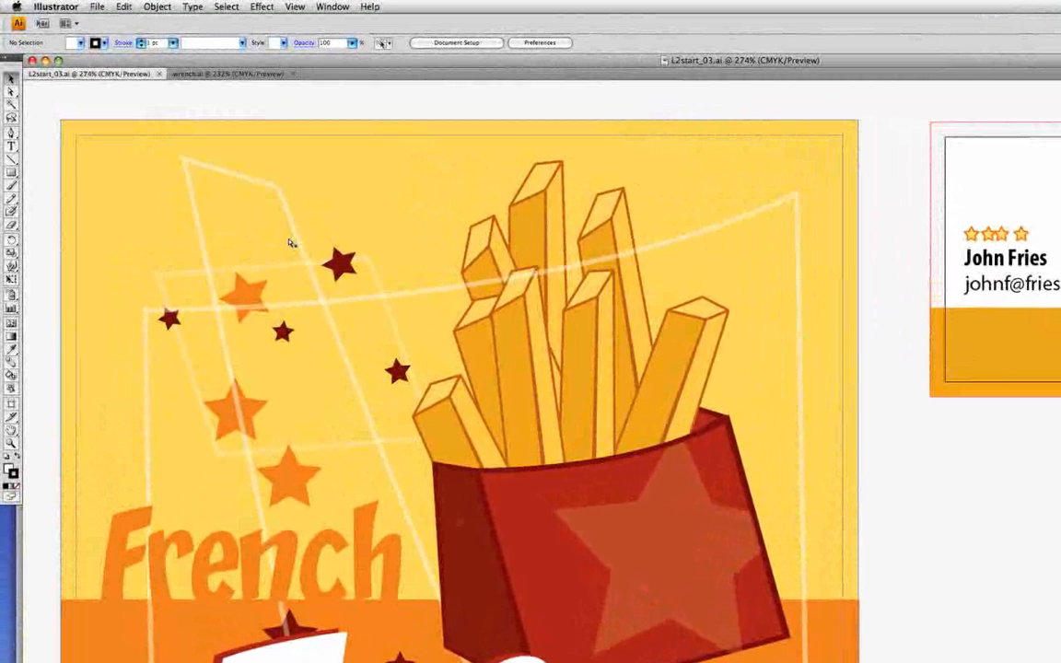
{"action": "key", "text": "super+grave"}
{"action": "key", "text": "super+grave"}
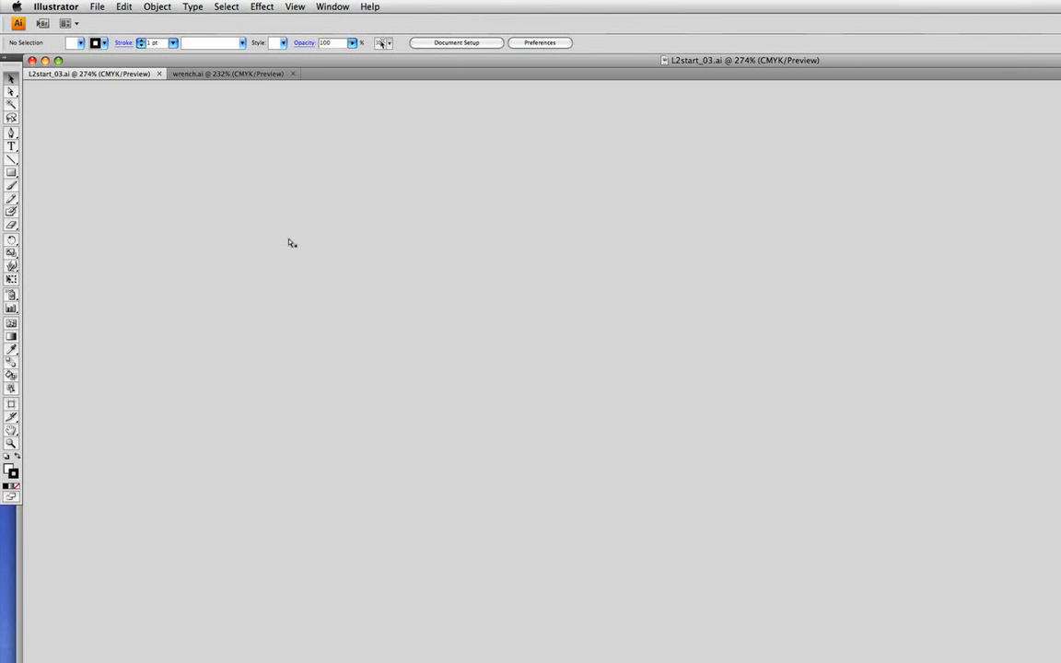
{"action": "key", "text": "super+grave"}
{"action": "key", "text": "super+grave"}
{"action": "key", "text": "super+grave"}
{"action": "key", "text": "super+grave"}
{"action": "key", "text": "super+grave"}
{"action": "key", "text": "super+grave"}
{"action": "key", "text": "super+grave"}
{"action": "key", "text": "super+grave"}
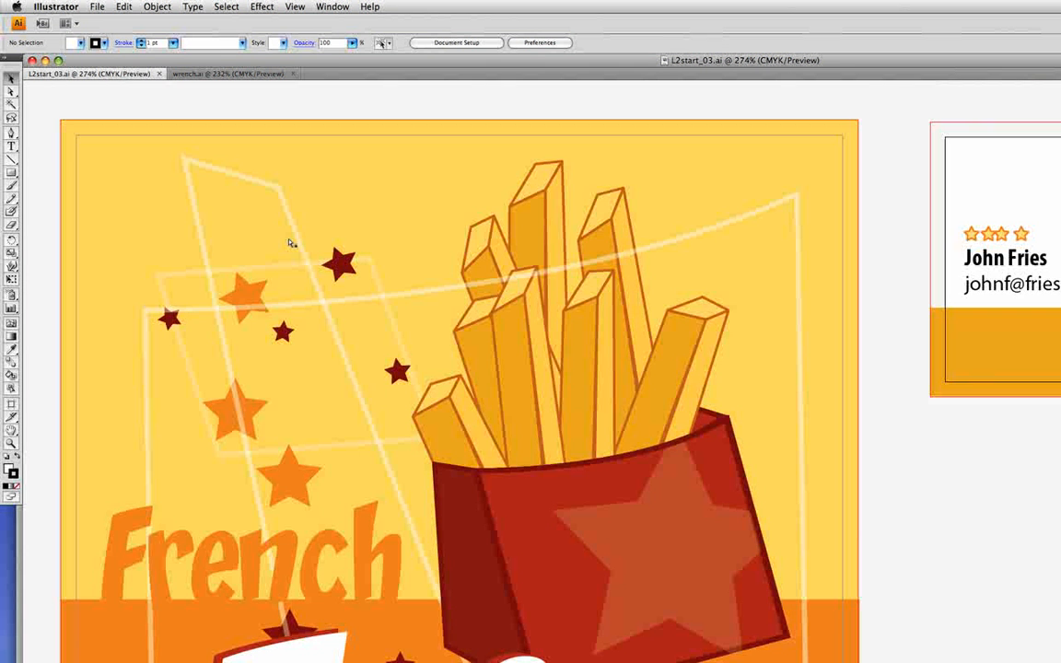
{"action": "key", "text": "super+grave"}
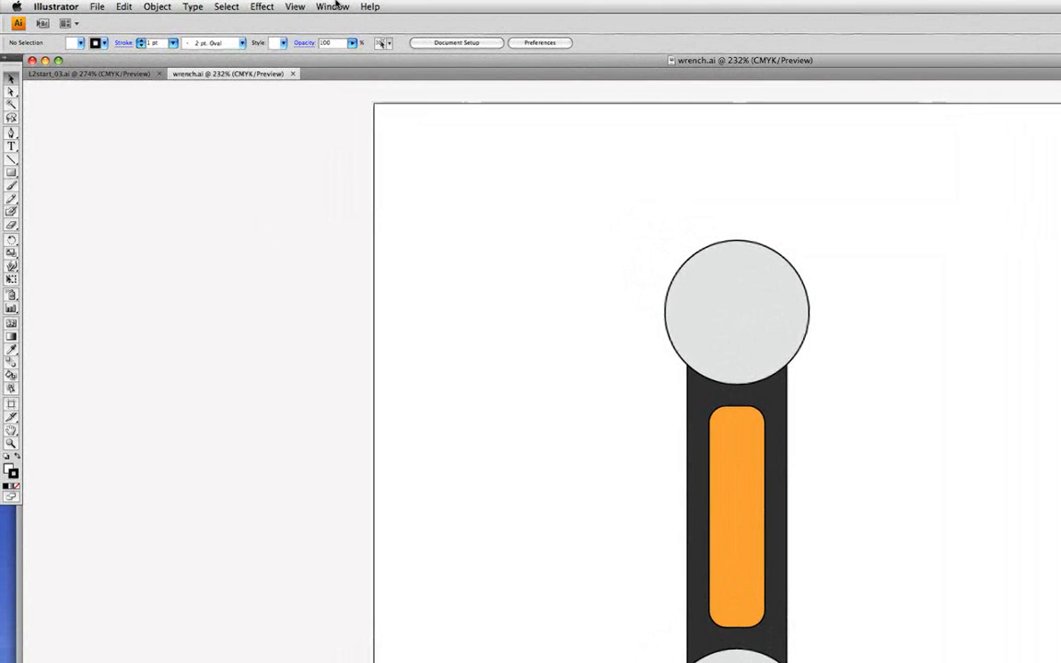
- Change the workspace to Like InDesign
{"action": "left_click", "coordinate": [335, 6]}
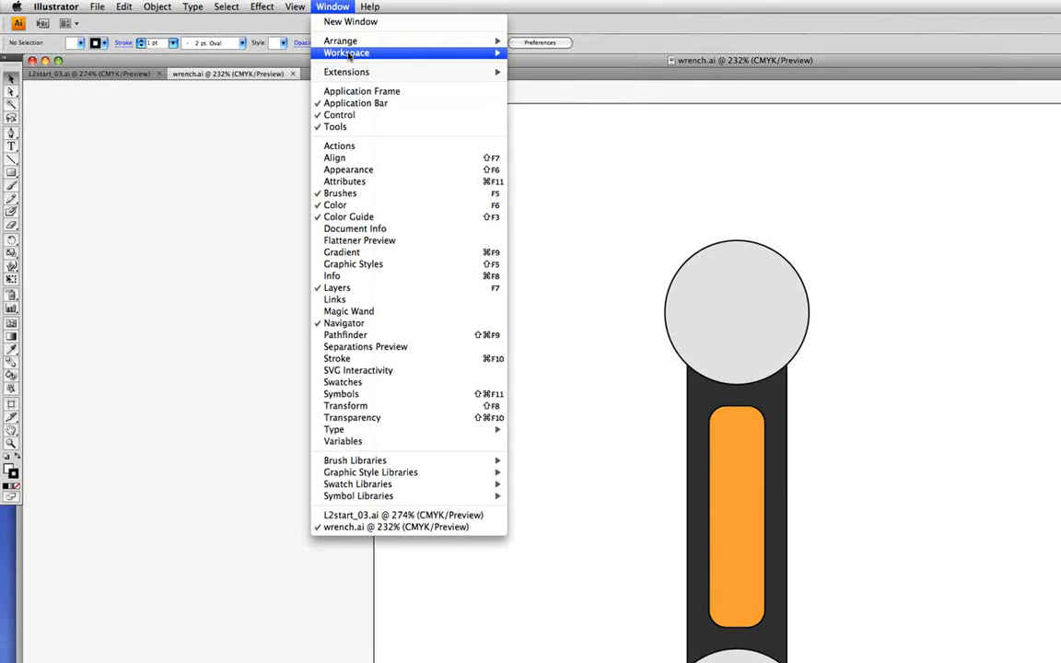
{"action": "mouse_move", "coordinate": [349, 54]}
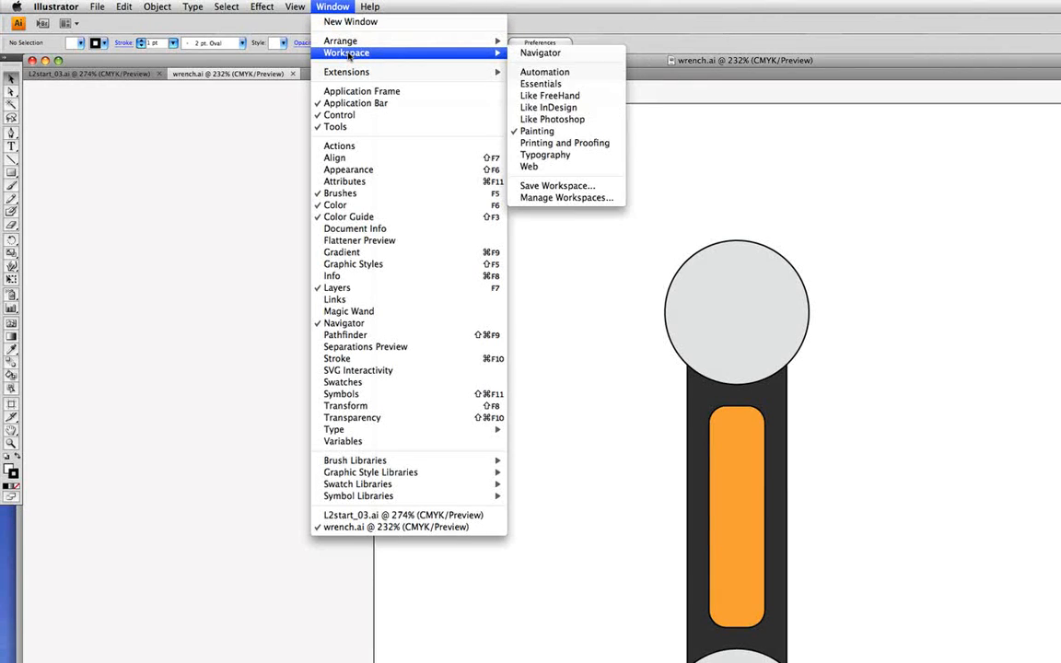
{"action": "left_click", "coordinate": [598, 109]}
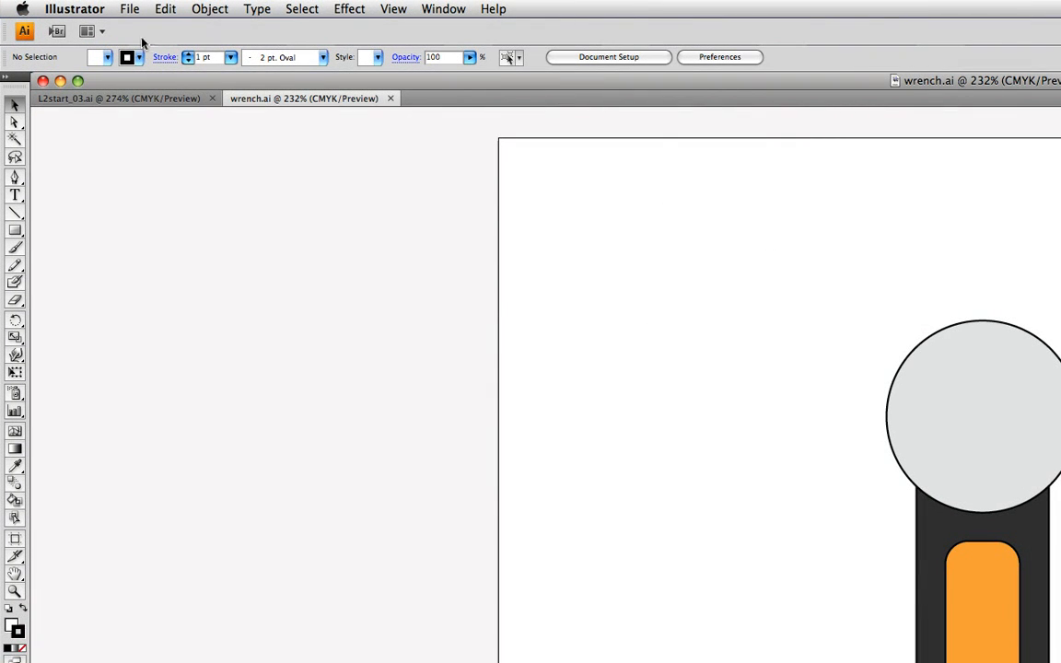
- Arrange the two open documents side by side and fit the wrench.ai artboard in its window
{"action": "left_click", "coordinate": [84, 35]}
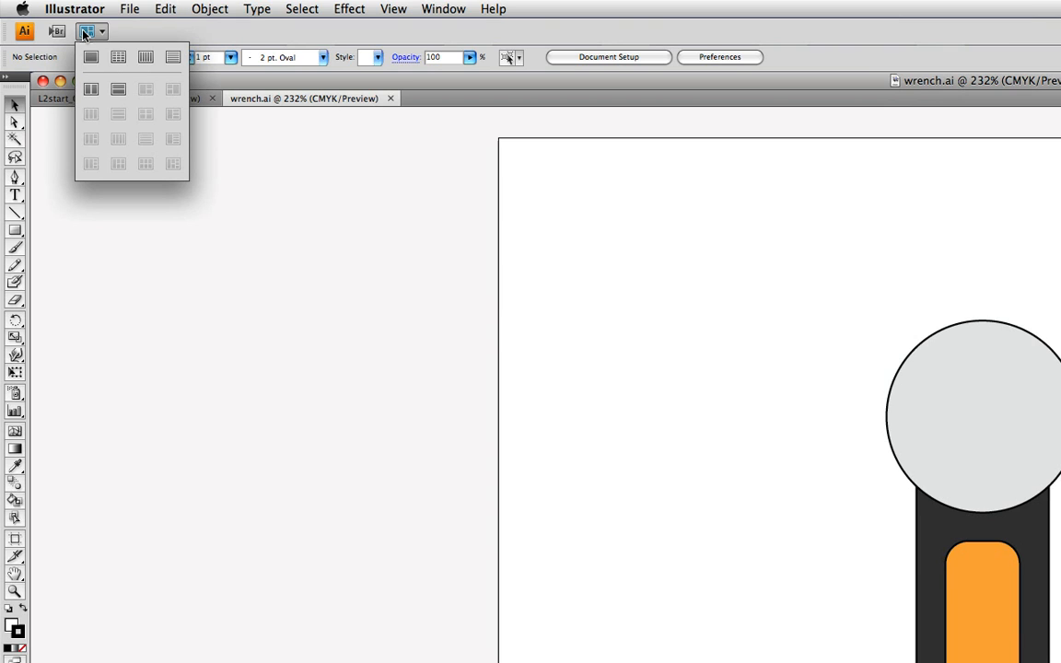
{"action": "left_click", "coordinate": [90, 91]}
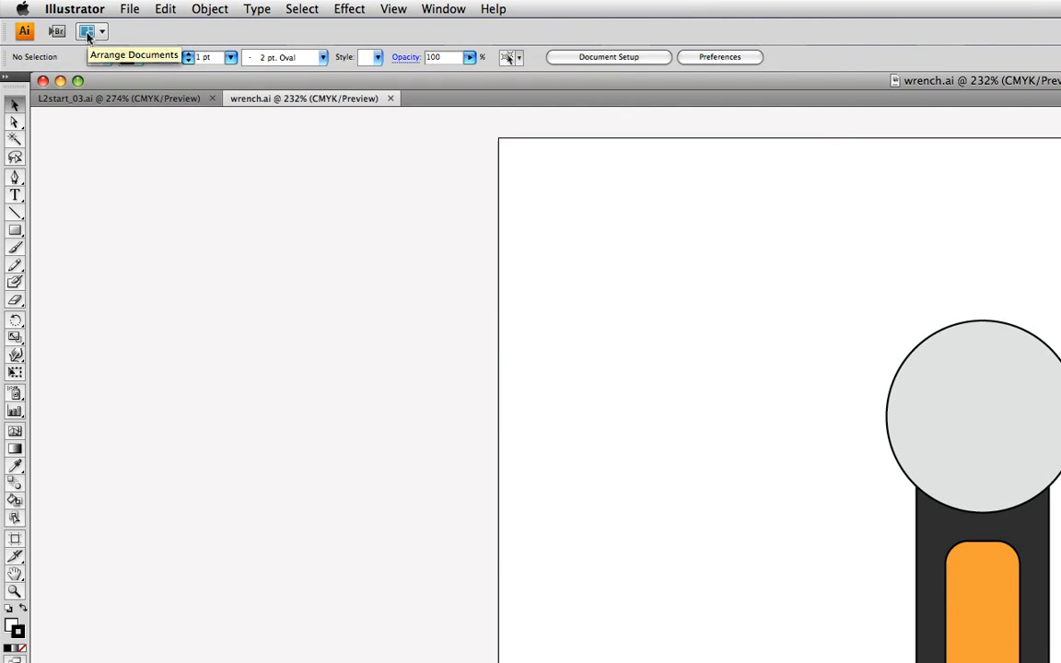
{"action": "left_click", "coordinate": [86, 33]}
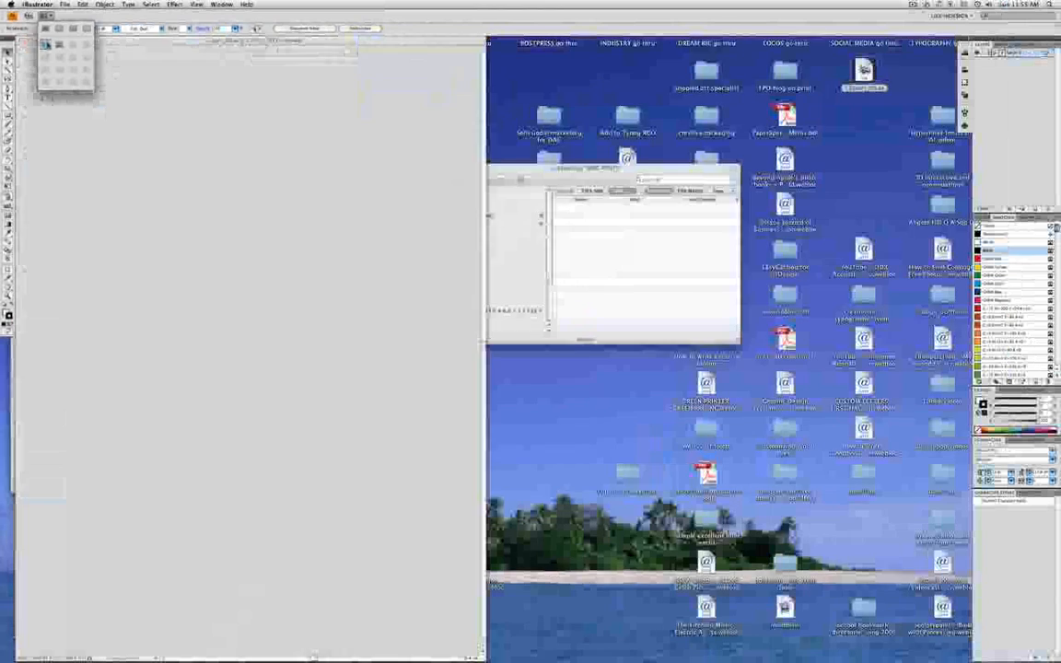
{"action": "left_click", "coordinate": [71, 69]}
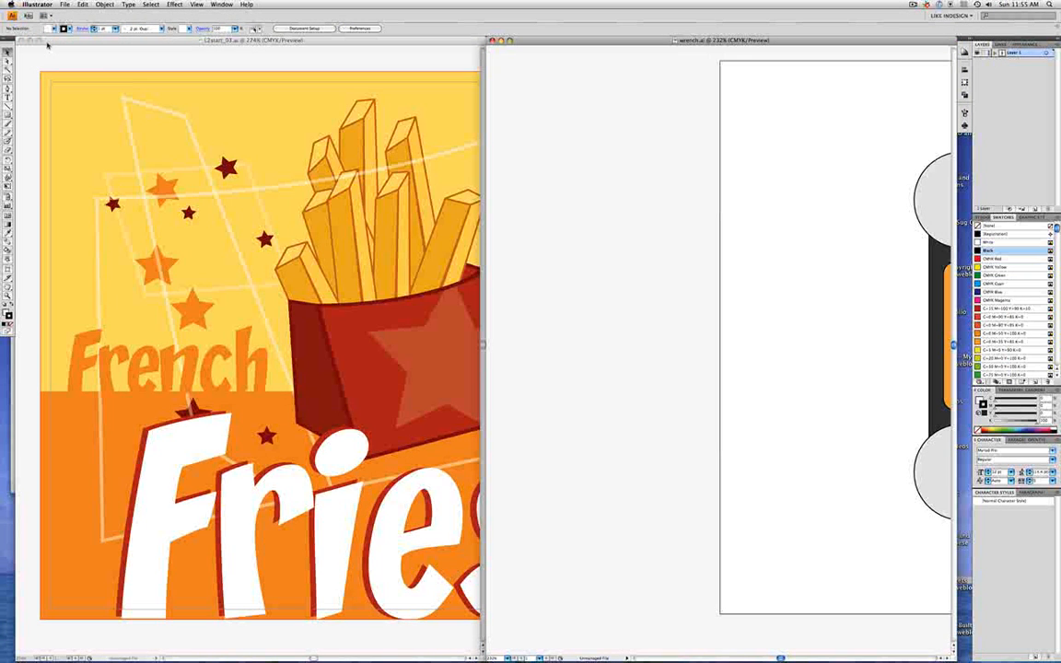
{"action": "left_click", "coordinate": [532, 176]}
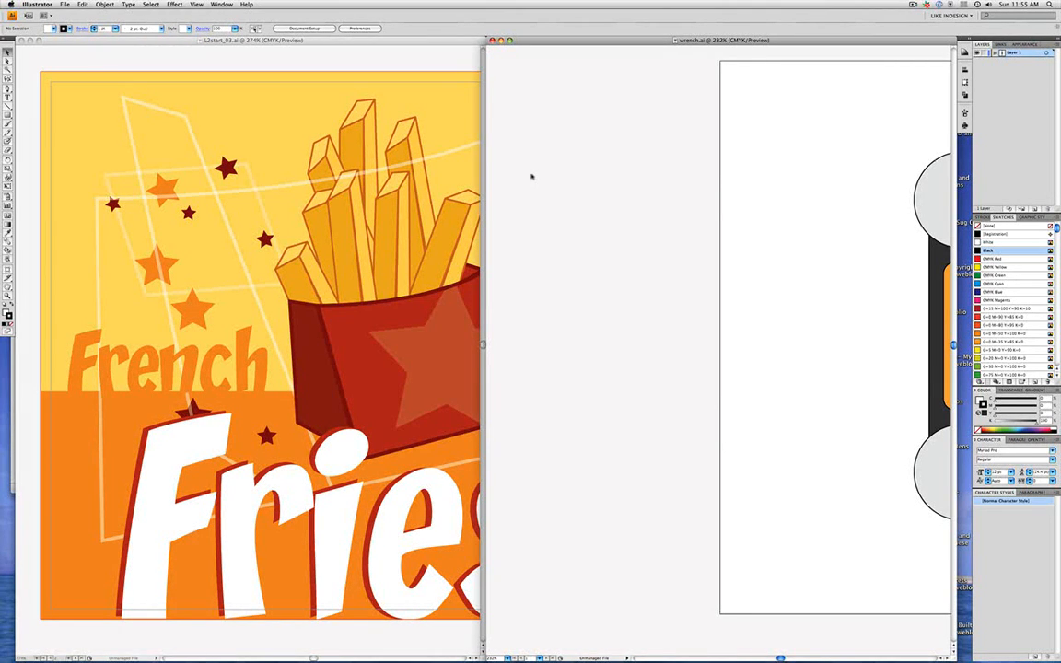
{"action": "key", "text": "super+0"}
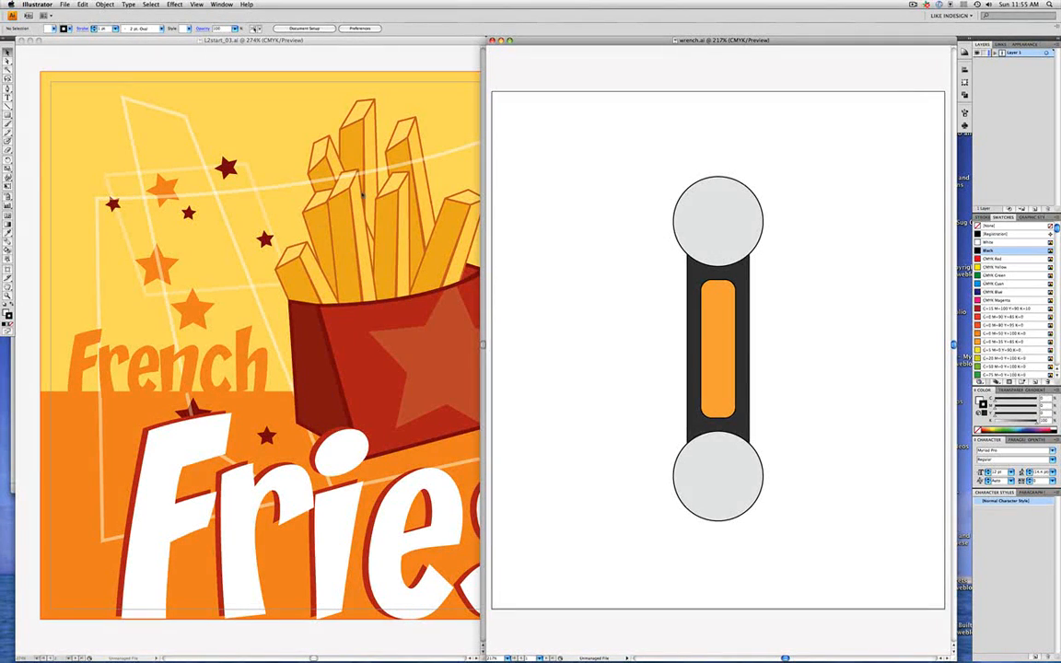
- Alternate the active document between the two tiled windows and rearrange them one above the other
{"action": "key", "text": "super+grave"}
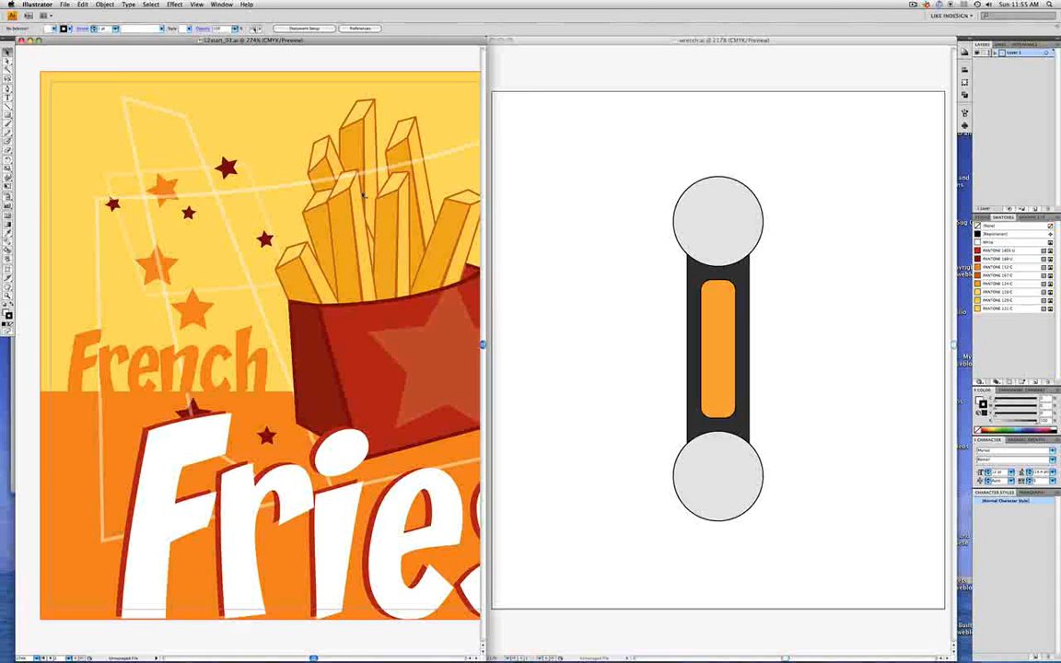
{"action": "left_click", "coordinate": [598, 201]}
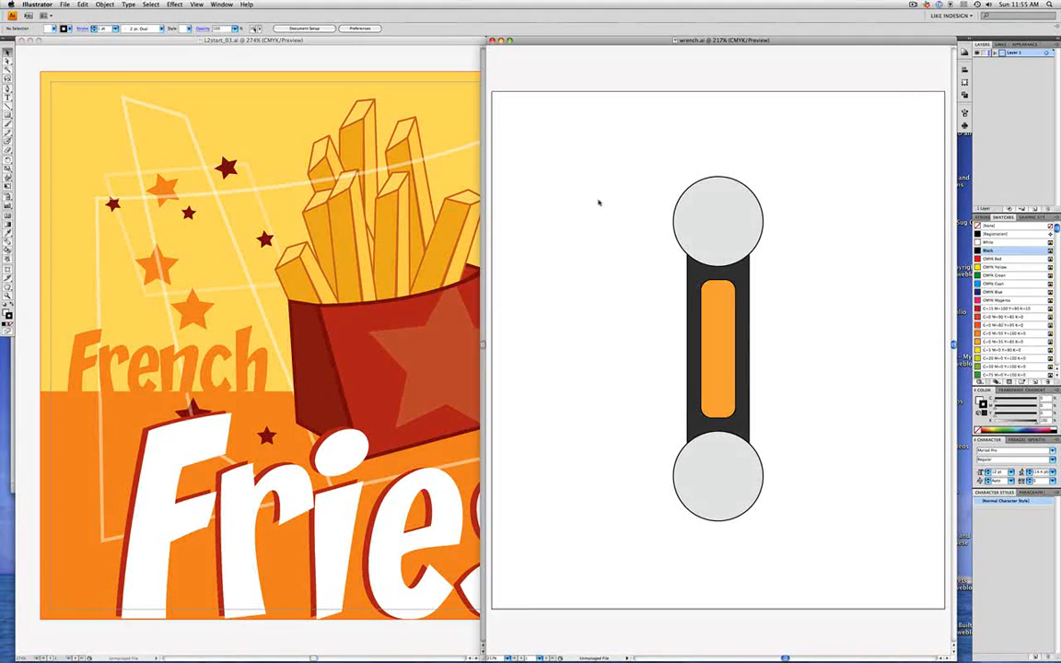
{"action": "left_click", "coordinate": [416, 194]}
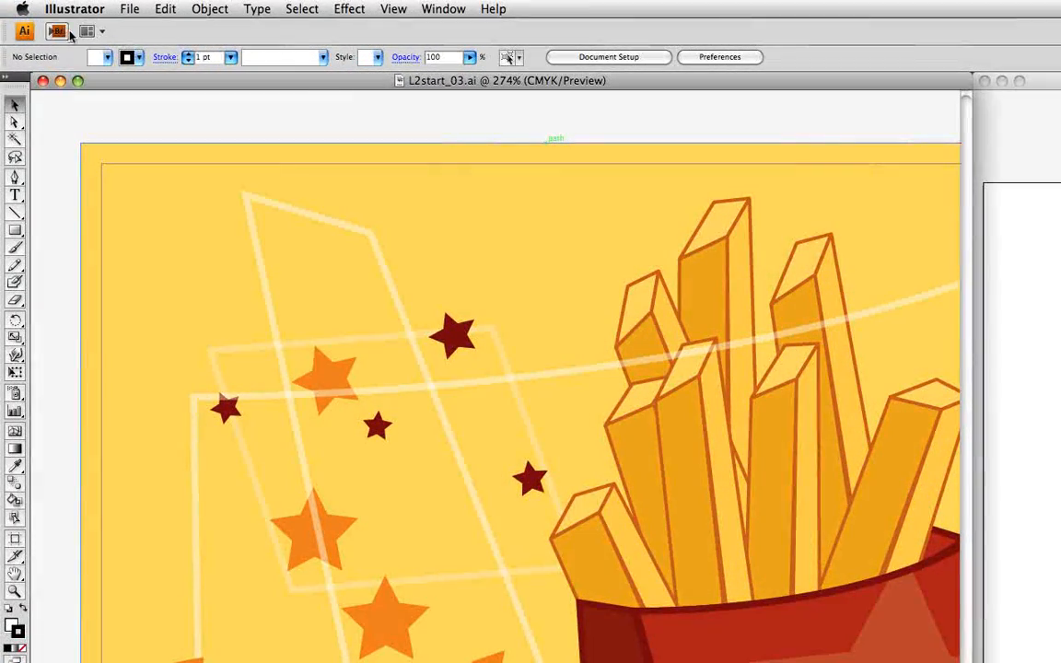
{"action": "left_click", "coordinate": [87, 31]}
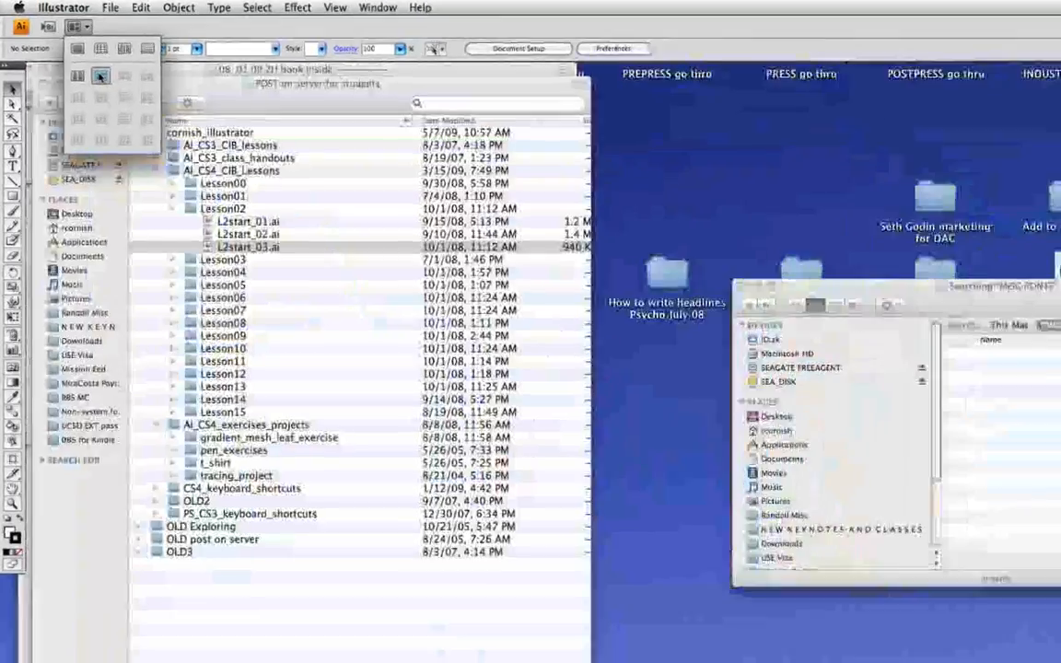
{"action": "left_click", "coordinate": [100, 77]}
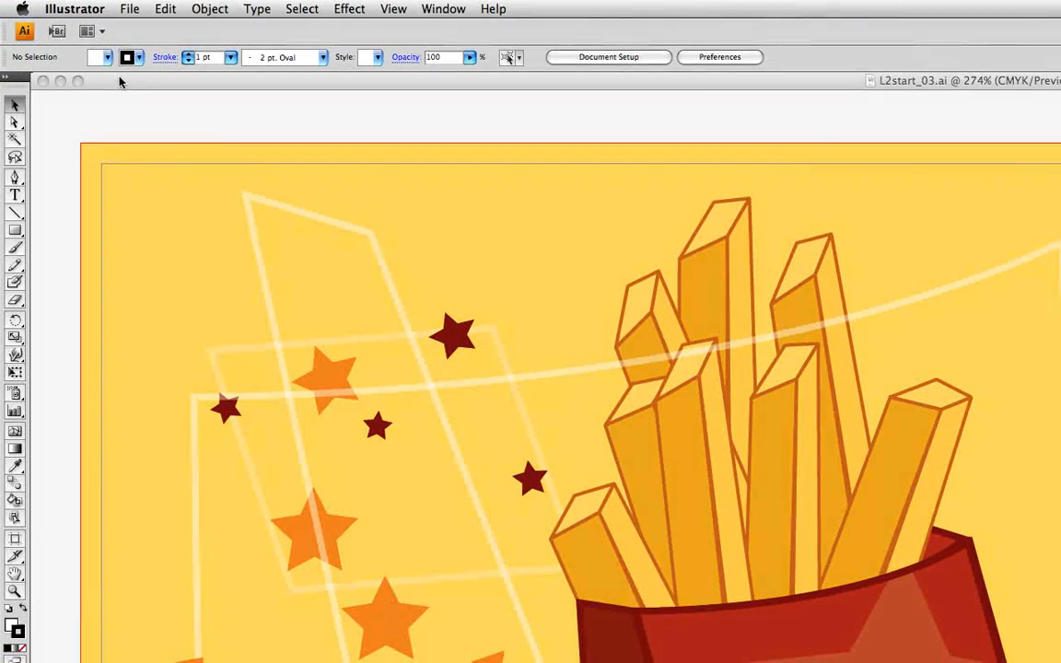
- Consolidate all documents into one tabbed window and fit all of wrench.ai in view
{"action": "left_click", "coordinate": [86, 31]}
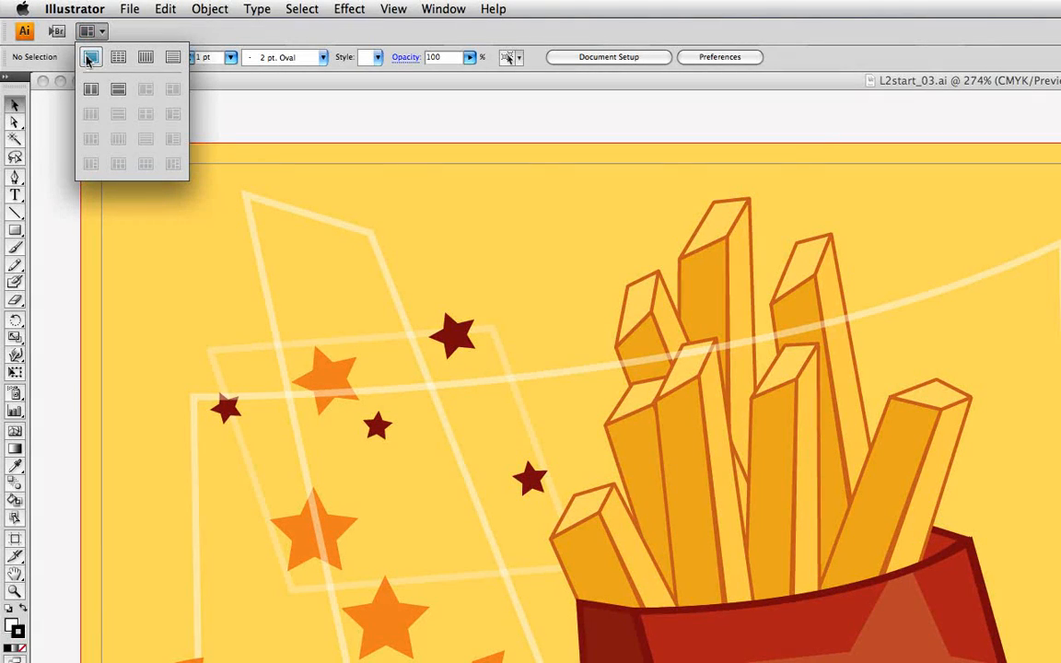
{"action": "left_click", "coordinate": [90, 59]}
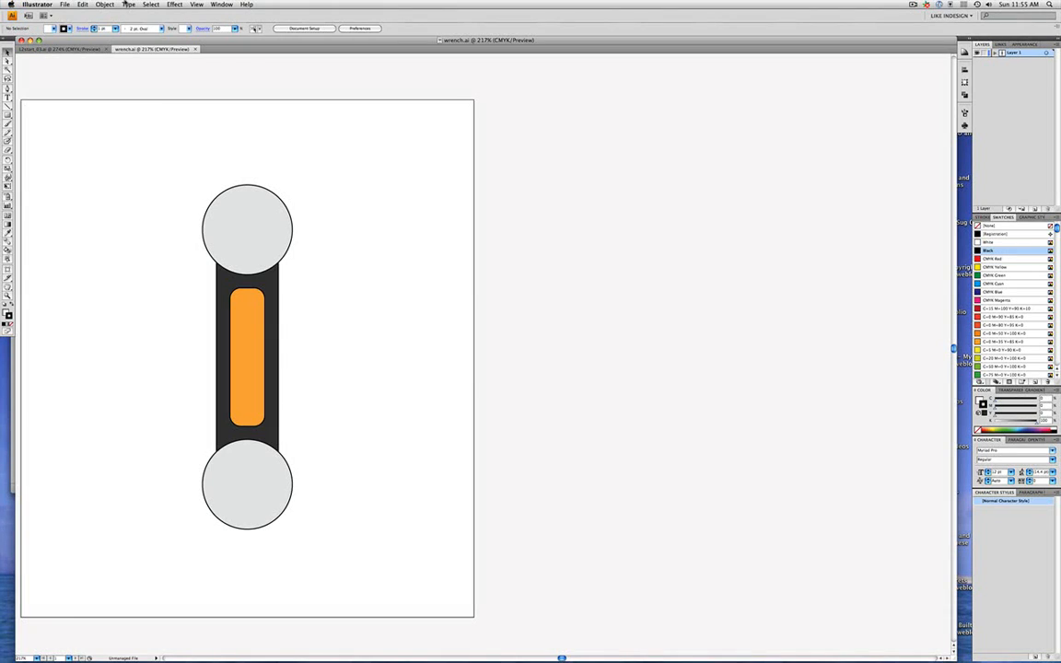
{"action": "left_click", "coordinate": [193, 5]}
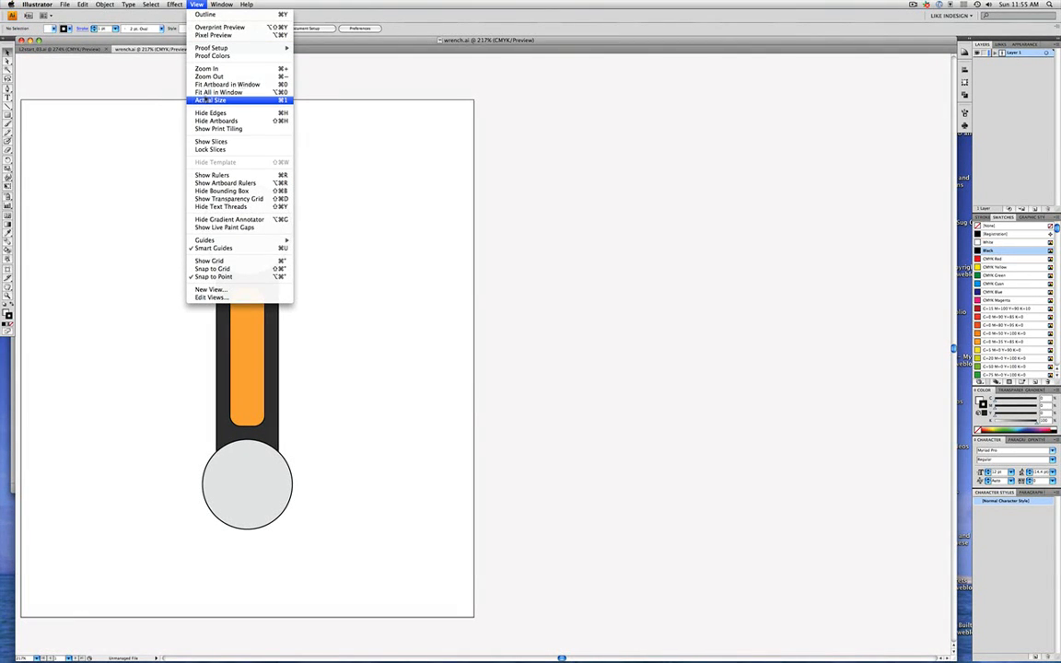
{"action": "left_click", "coordinate": [209, 92]}
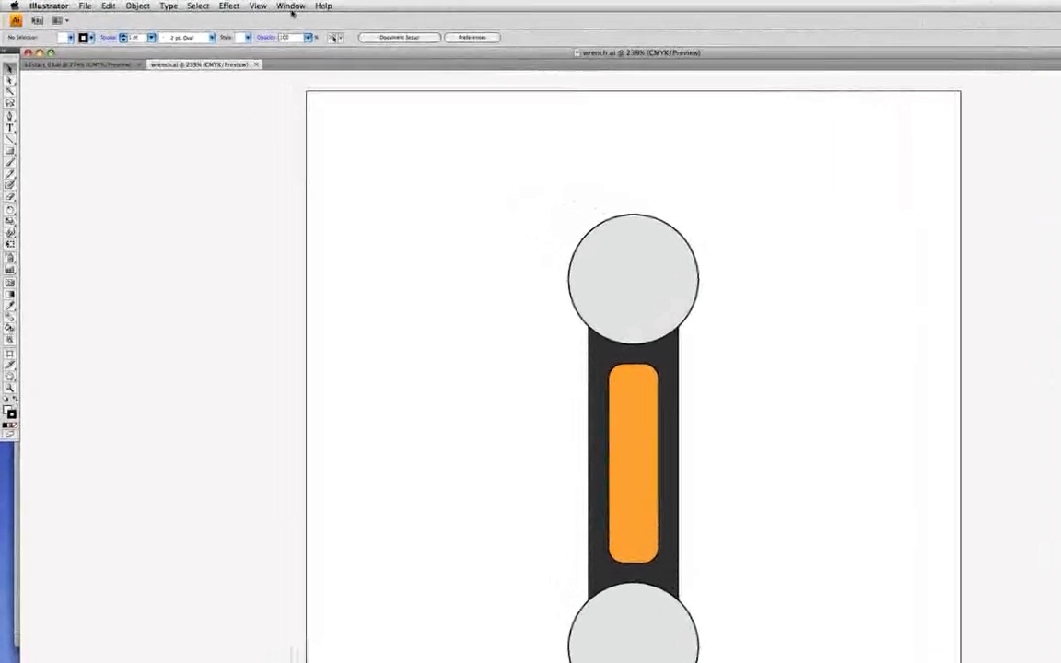
- Show the Pathfinder panel and detach it from its group so it floats beside the wrench artwork
{"action": "left_click", "coordinate": [221, 4]}
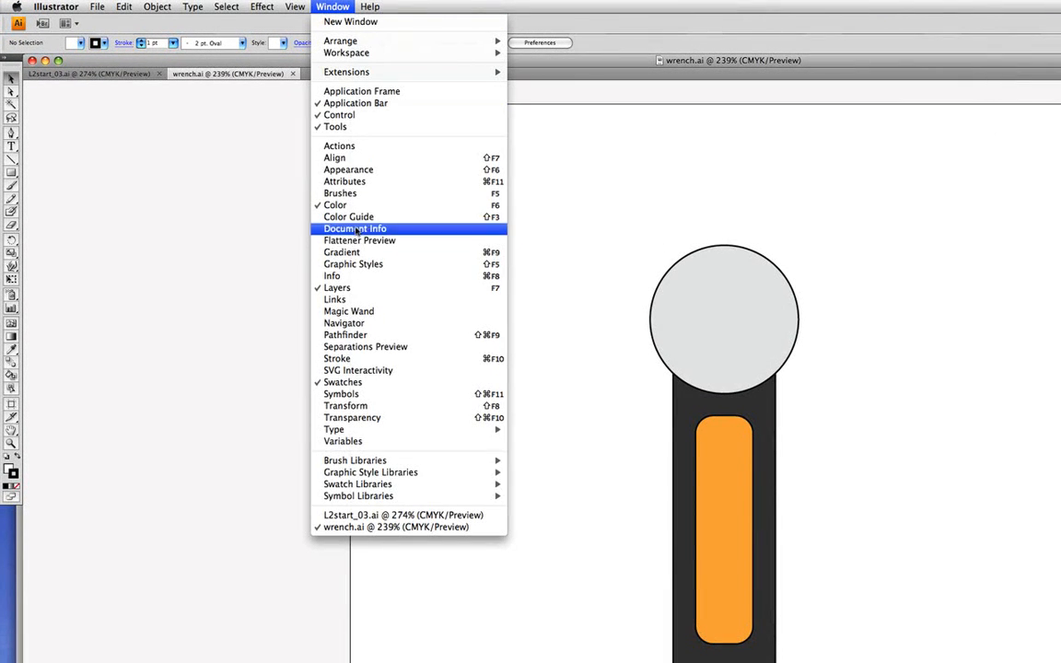
{"action": "left_click", "coordinate": [364, 337]}
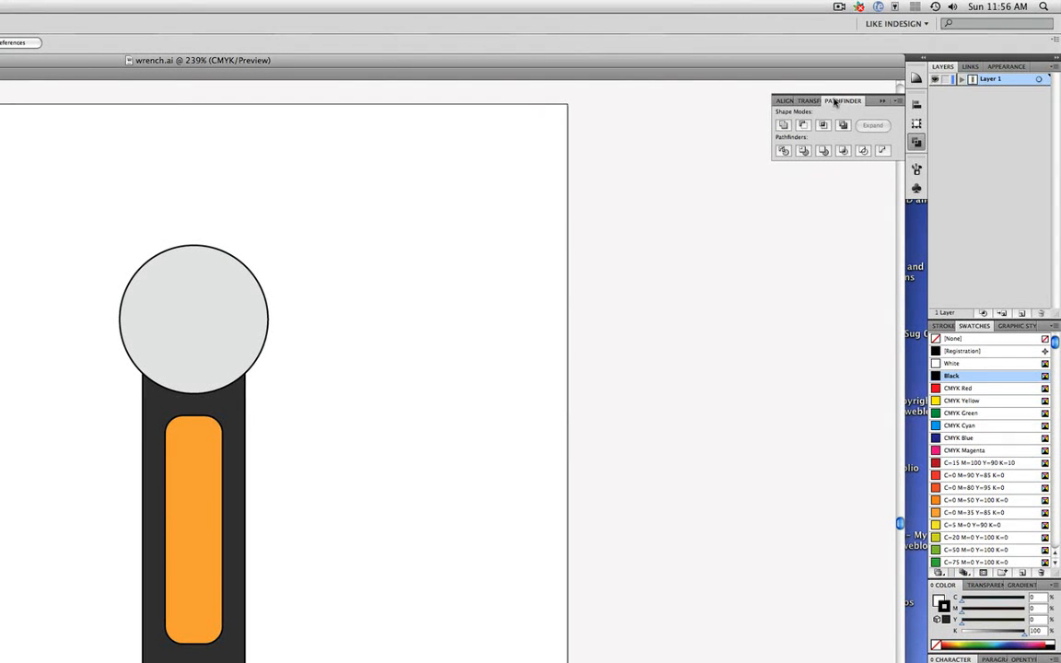
{"action": "left_click_drag", "start_coordinate": [837, 101], "coordinate": [389, 321]}
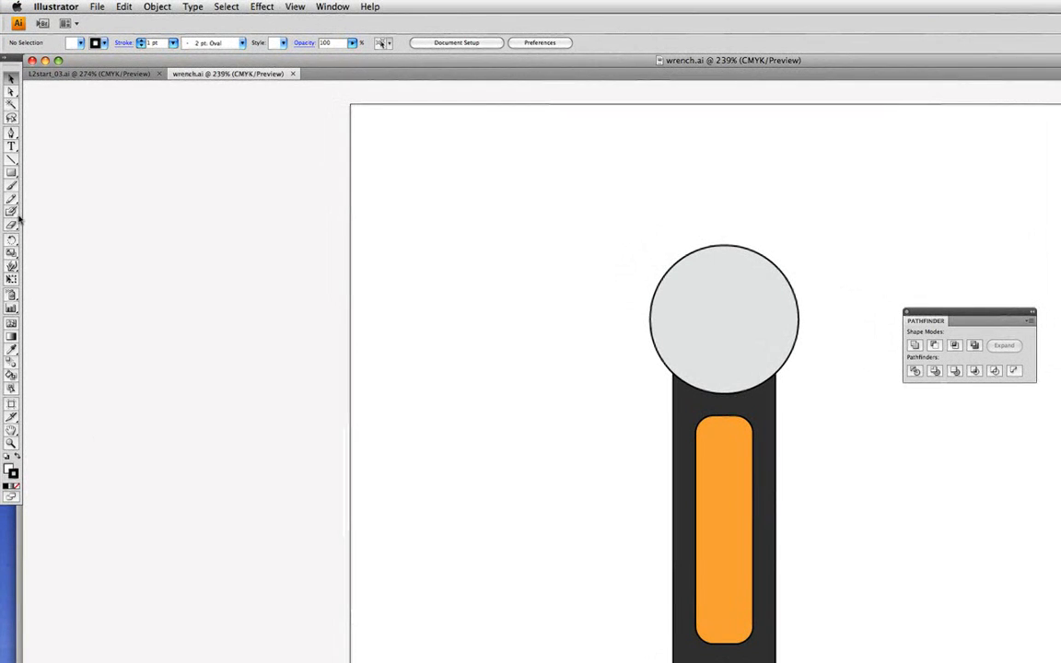
- Create a rectangle 0.6 in wide and 0.8 in high on the artboard, left of the wrench's upper circle
{"action": "left_click", "coordinate": [11, 172]}
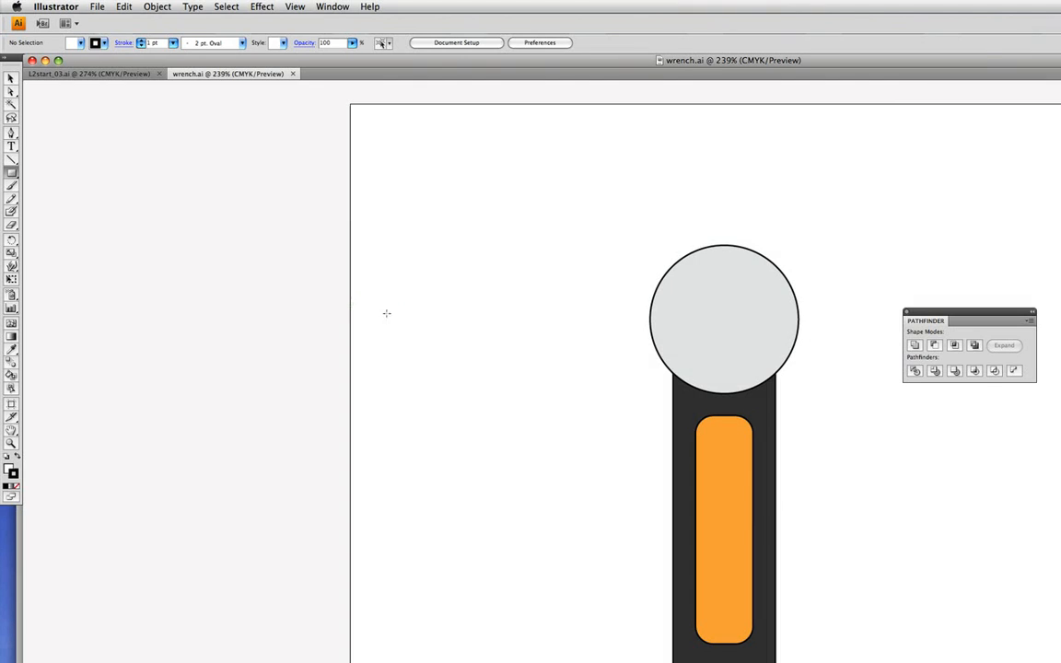
{"action": "left_click", "coordinate": [453, 329]}
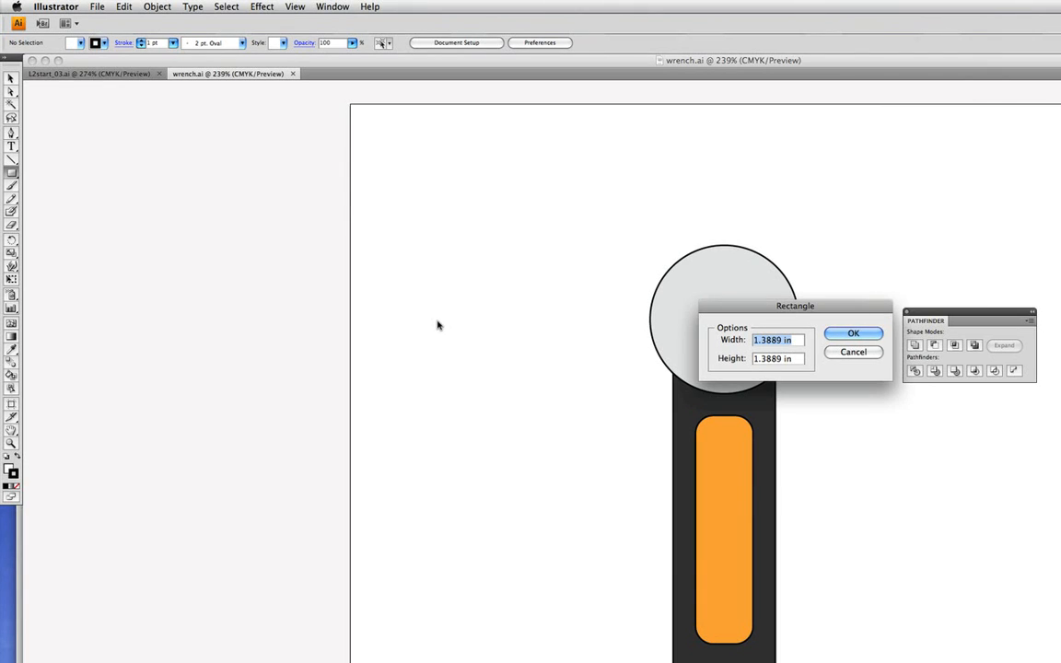
{"action": "key", "text": "BackSpace"}
{"action": "type", "text": "0.6"}
{"action": "key", "text": "Tab"}
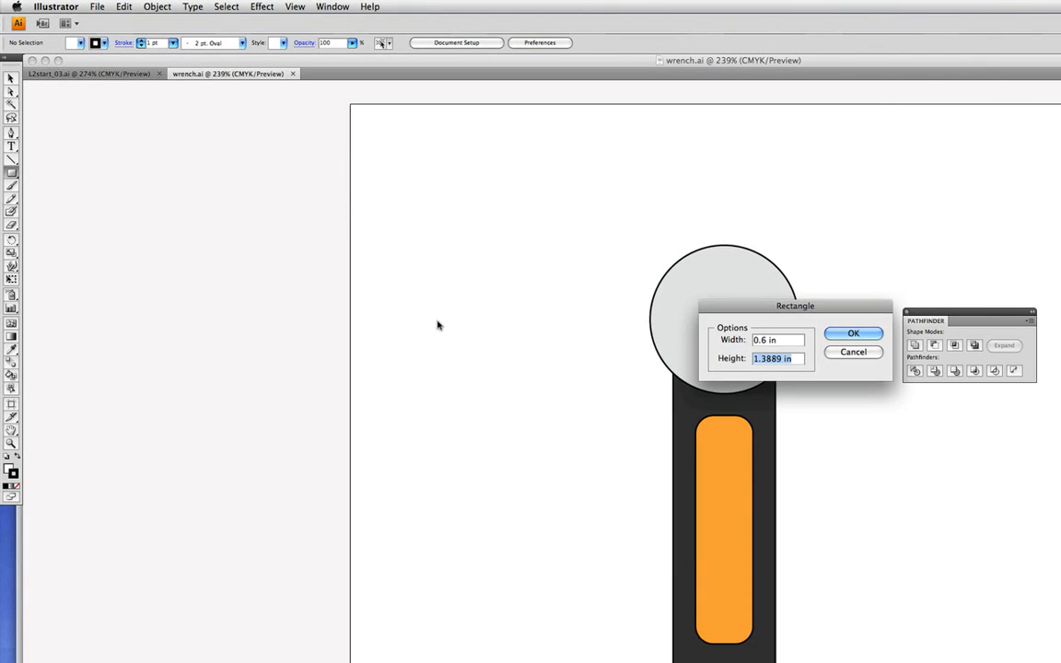
{"action": "key", "text": "BackSpace"}
{"action": "type", "text": "0.8"}
{"action": "key", "text": "Tab"}
{"action": "key", "text": "Return"}
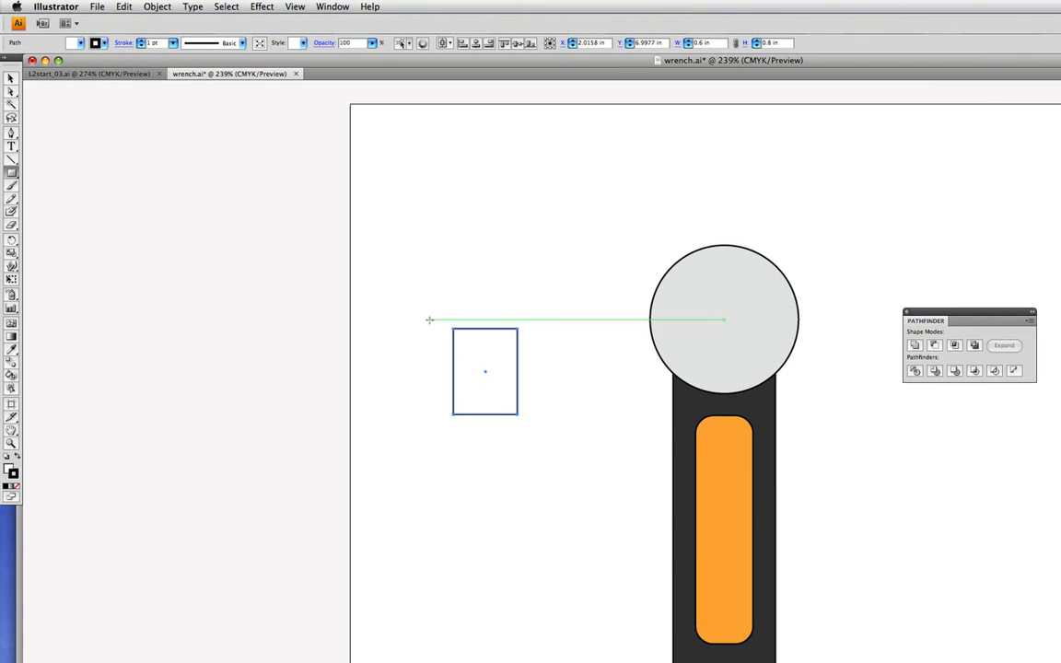
- Move the rectangle onto the wrench's upper circle, centred horizontally with its bottom edge at the circle's centre
{"action": "key", "text": "v"}
{"action": "left_click_drag", "start_coordinate": [481, 364], "coordinate": [725, 241]}
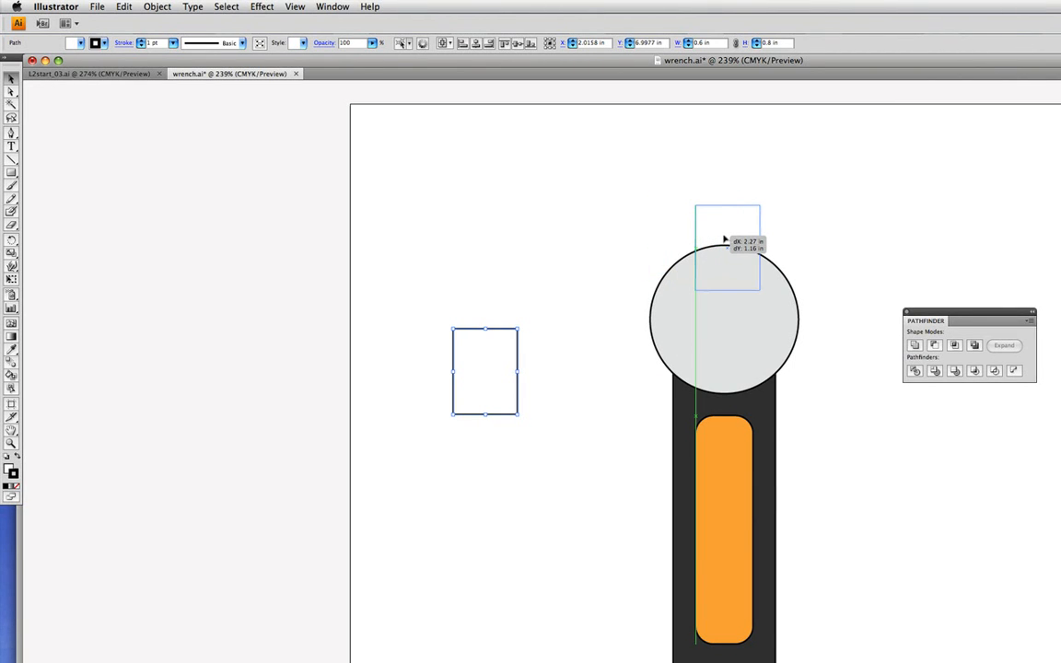
{"action": "left_click_drag", "start_coordinate": [725, 241], "coordinate": [721, 267]}
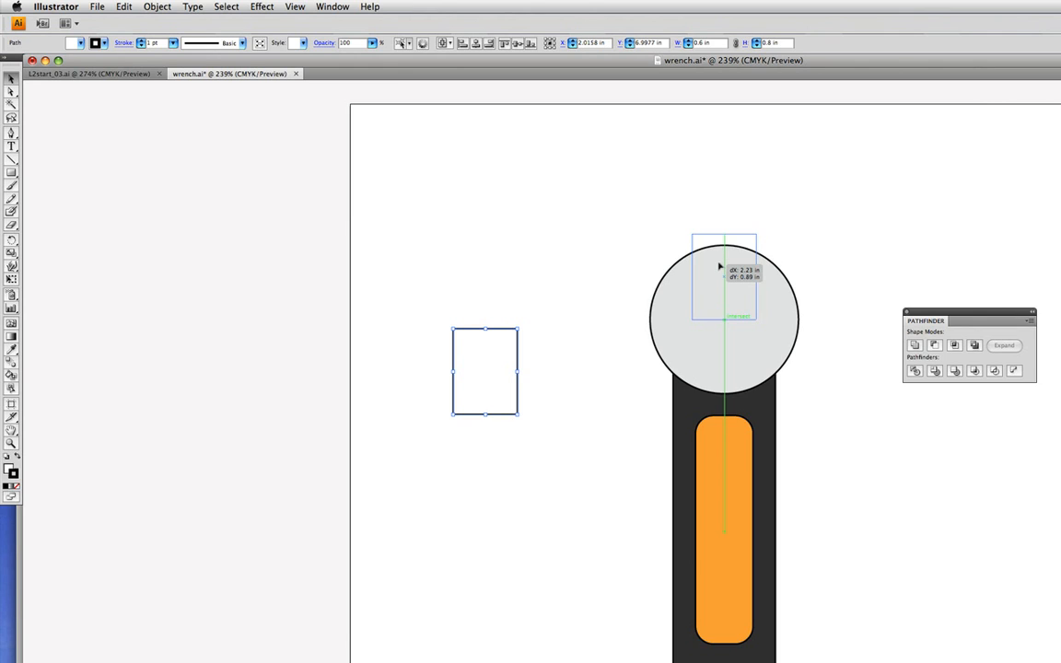
- Cut the white rectangle out of the wrench's upper circle with Minus Front, using the circle as the key object
{"action": "left_click_drag", "start_coordinate": [720, 267], "coordinate": [720, 267]}
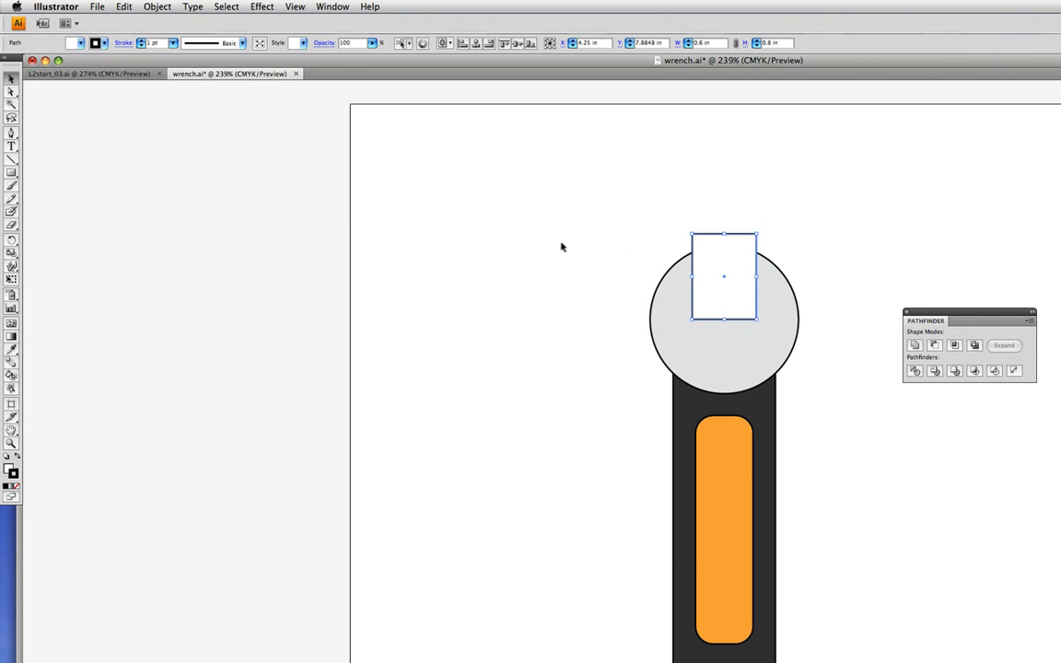
{"action": "left_click_drag", "start_coordinate": [557, 224], "coordinate": [842, 291]}
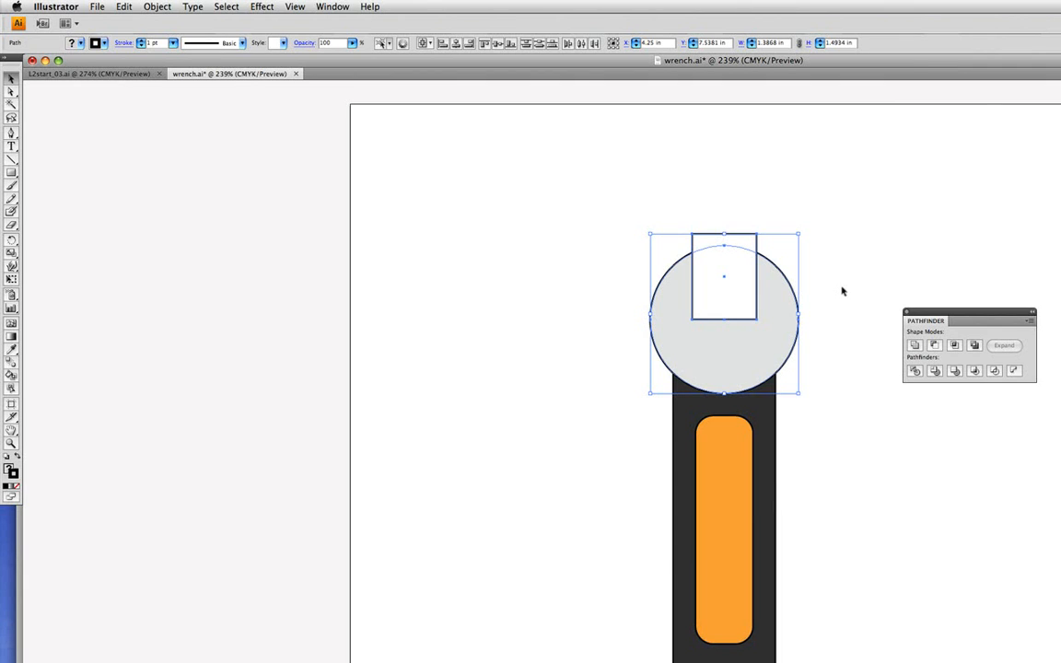
{"action": "left_click", "coordinate": [725, 368]}
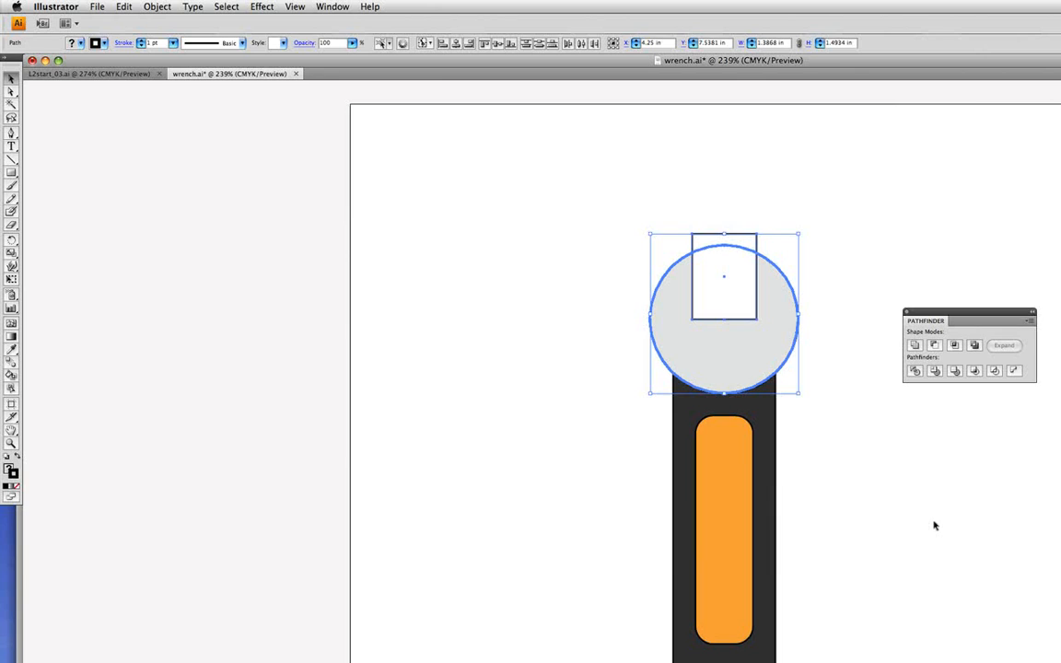
{"action": "left_click", "coordinate": [933, 347]}
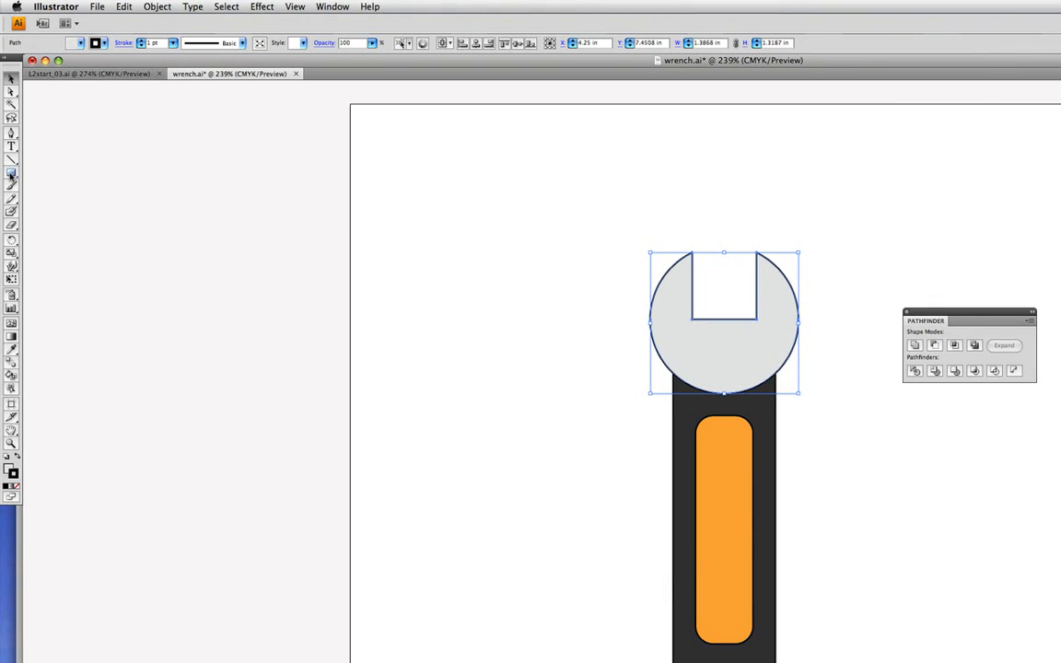
- Create a six-sided polygon with a 0.4 in radius on the artboard, beside the wrench's upper end
{"action": "left_click_drag", "start_coordinate": [11, 175], "coordinate": [63, 216]}
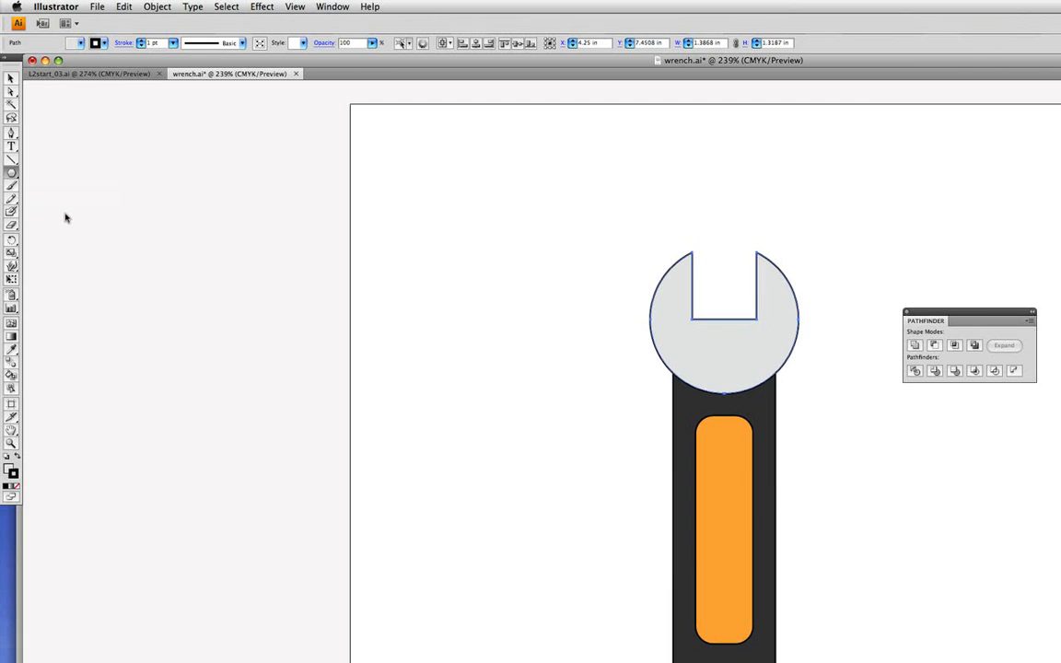
{"action": "left_click", "coordinate": [457, 345]}
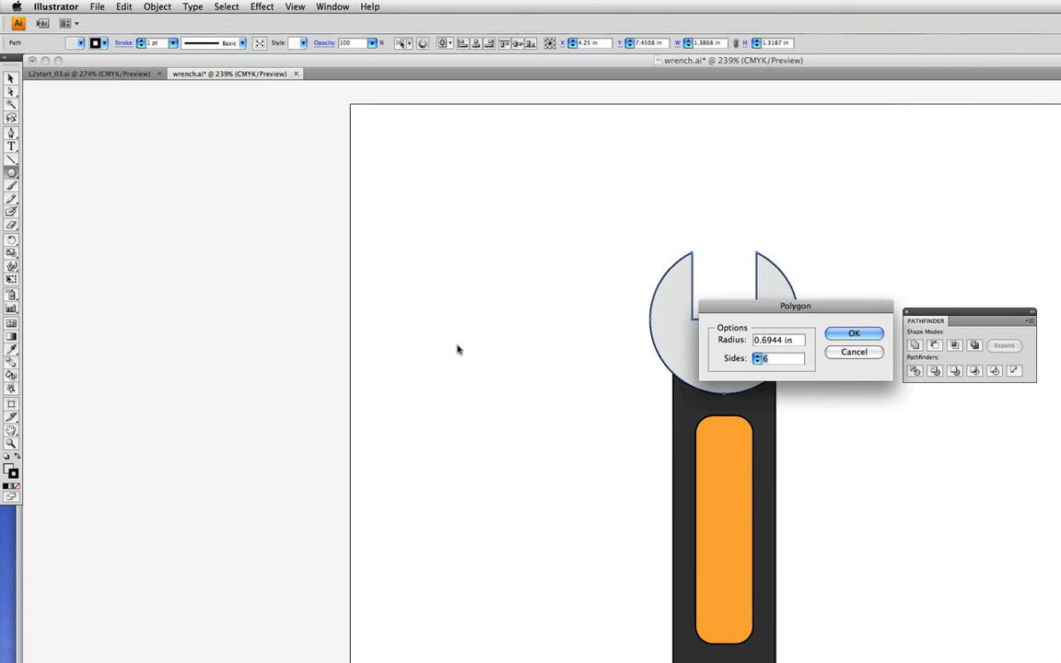
{"action": "type", "text": "4"}
{"action": "key", "text": "Return"}
{"action": "key", "text": "Return"}
{"action": "key", "text": "Tab"}
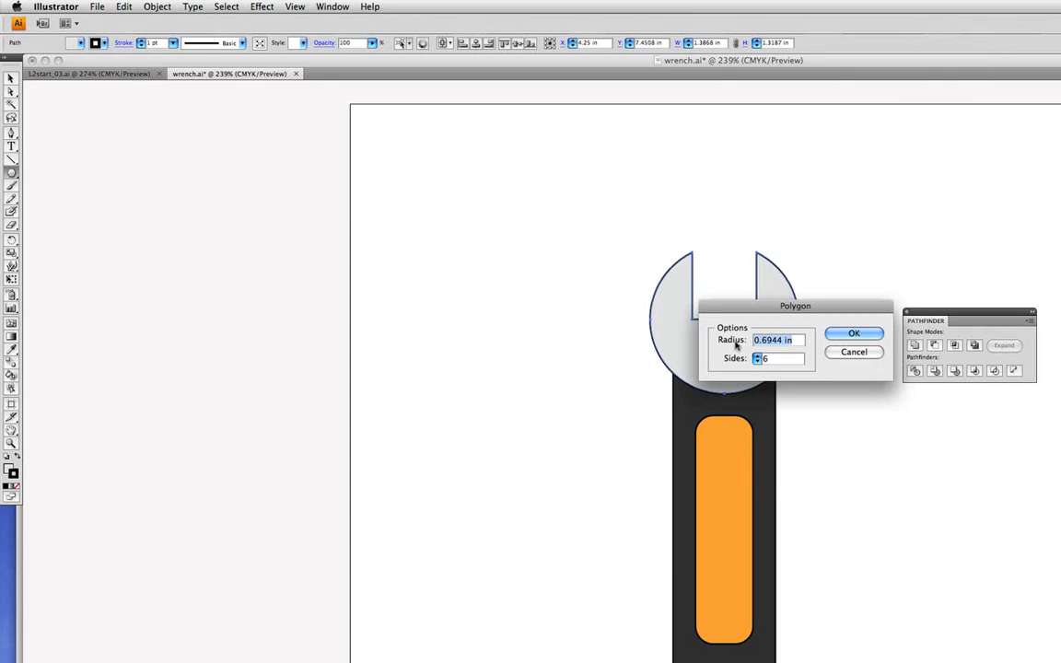
{"action": "type", "text": ".4"}
{"action": "key", "text": "Tab"}
{"action": "left_click", "coordinate": [854, 333]}
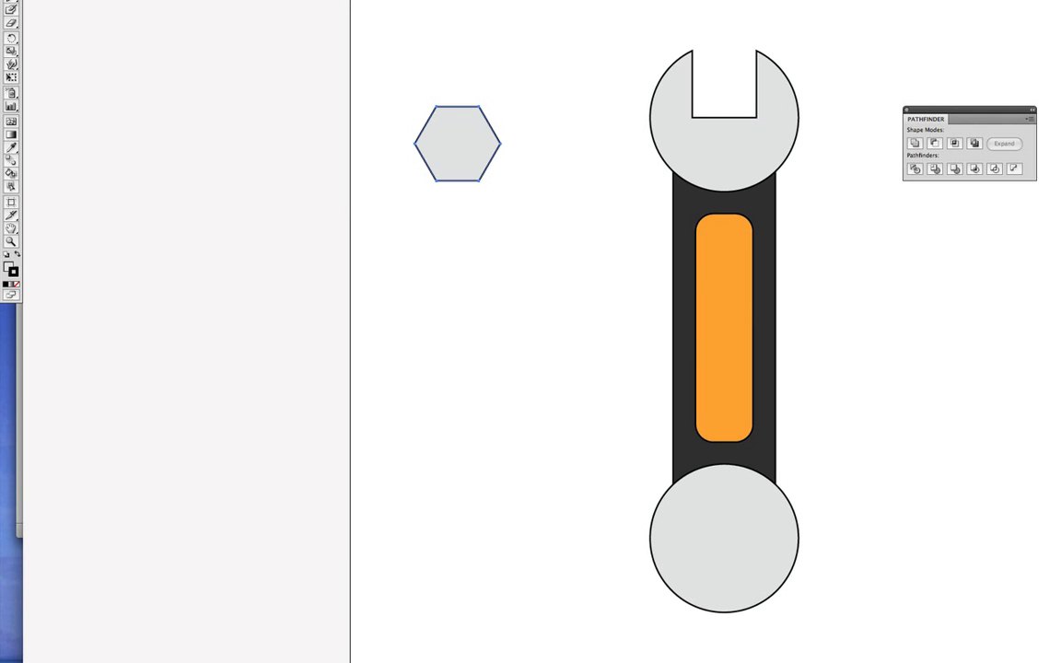
- Move the hexagon onto the wrench's lower circle so that their centres coincide
{"action": "key", "text": "v"}
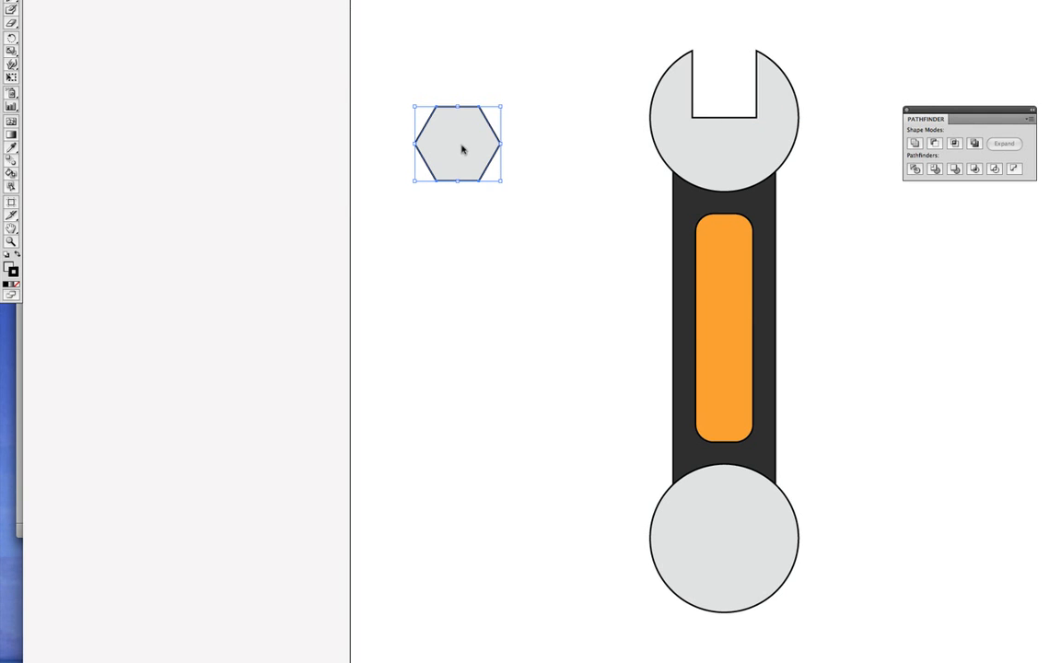
{"action": "left_click_drag", "start_coordinate": [462, 147], "coordinate": [731, 543]}
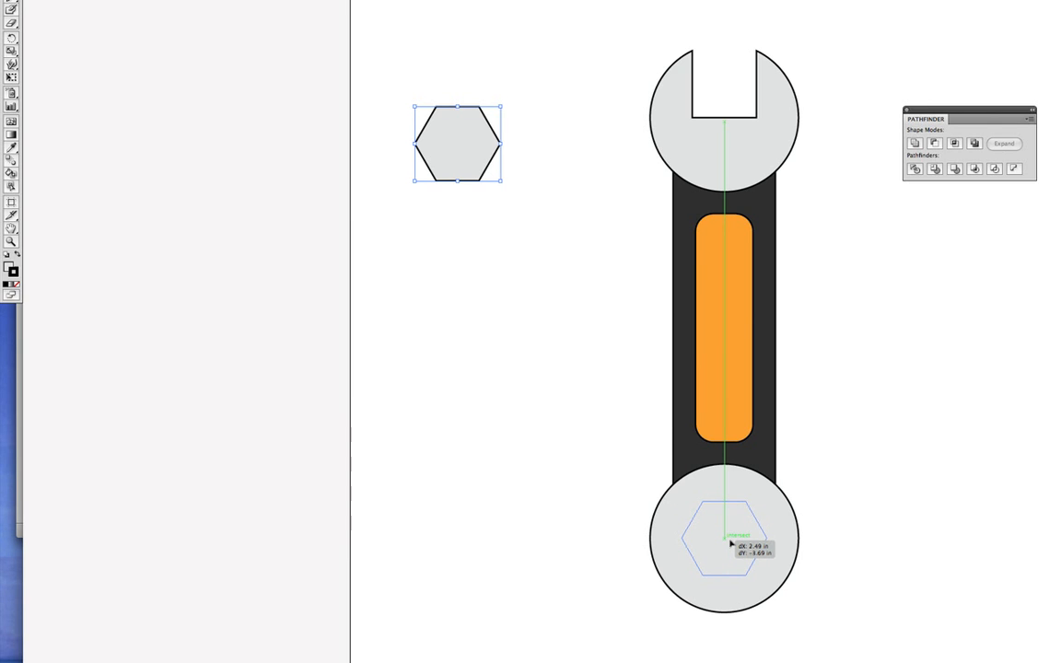
{"action": "left_click_drag", "start_coordinate": [730, 544], "coordinate": [731, 544]}
{"action": "left_click_drag", "start_coordinate": [731, 544], "coordinate": [730, 545]}
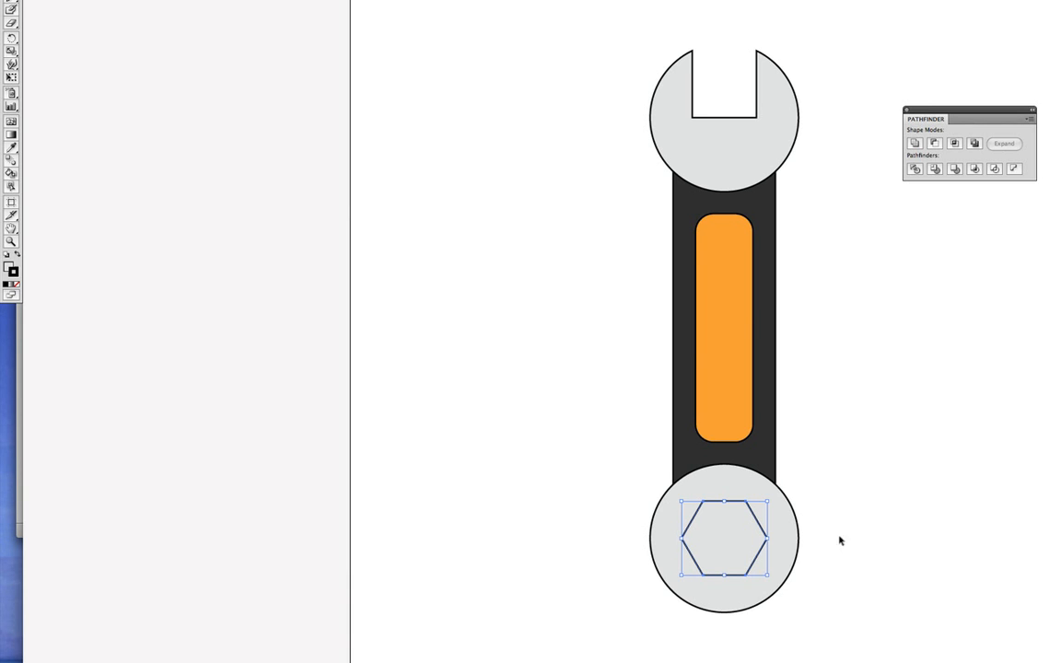
- Cut the hexagon out of the wrench's lower circle with Minus Front, using the circle as the key object
{"action": "left_click", "coordinate": [787, 551], "text": "shift"}
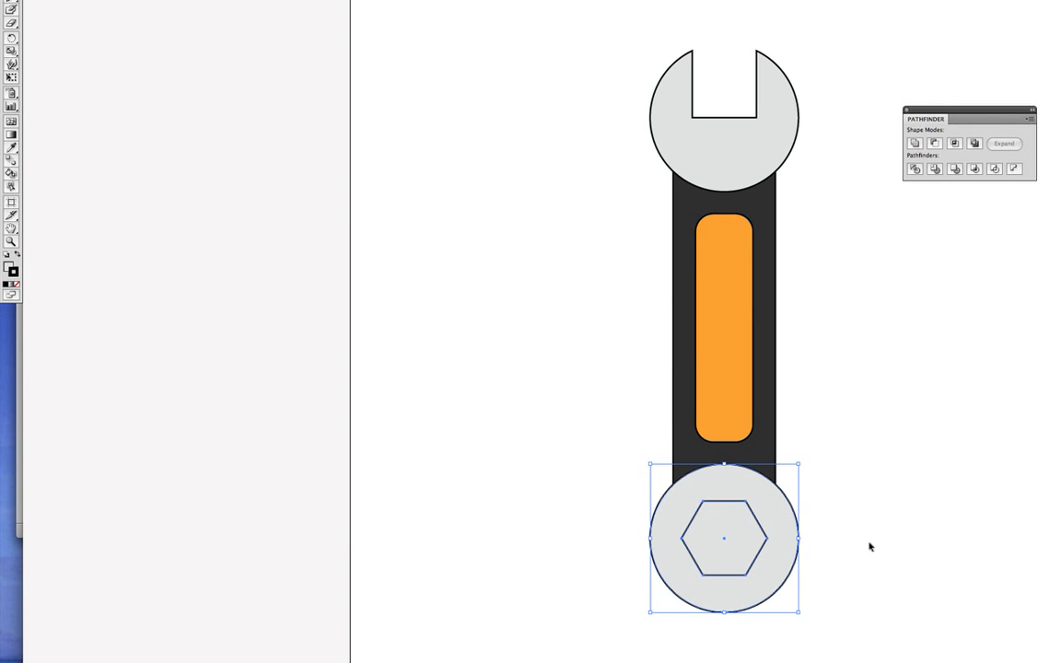
{"action": "left_click", "coordinate": [783, 549]}
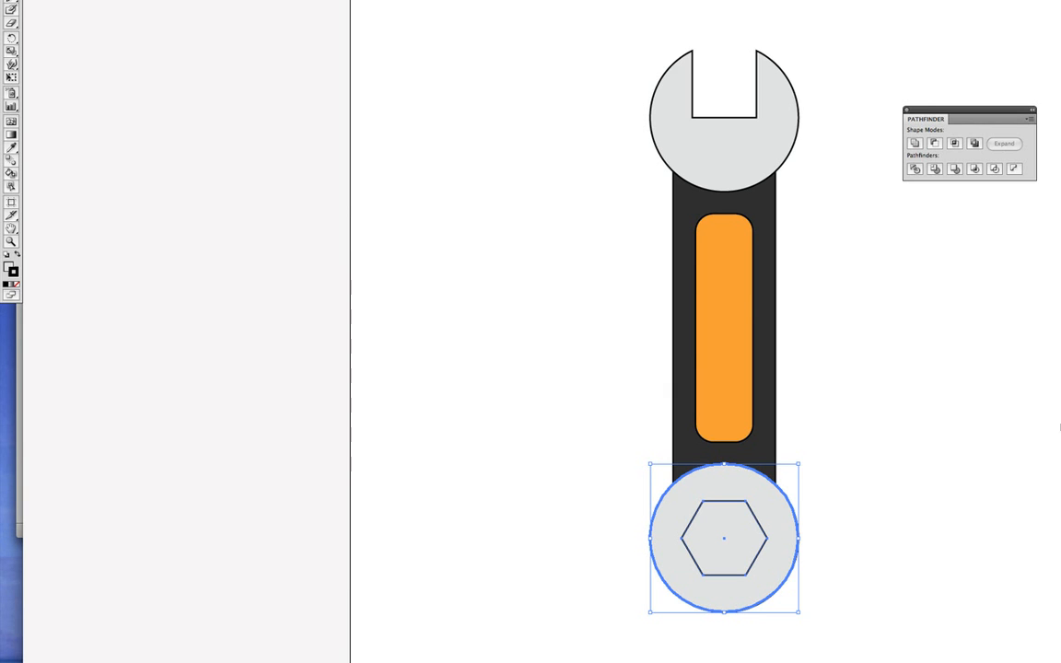
{"action": "left_click", "coordinate": [934, 146]}
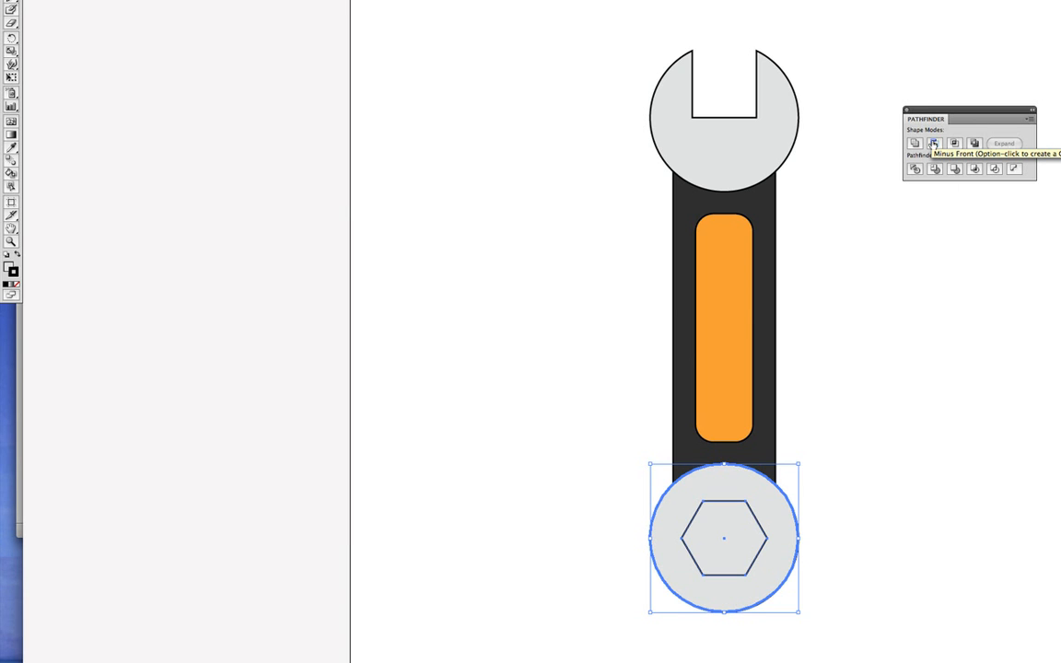
{"action": "left_click", "coordinate": [933, 145]}
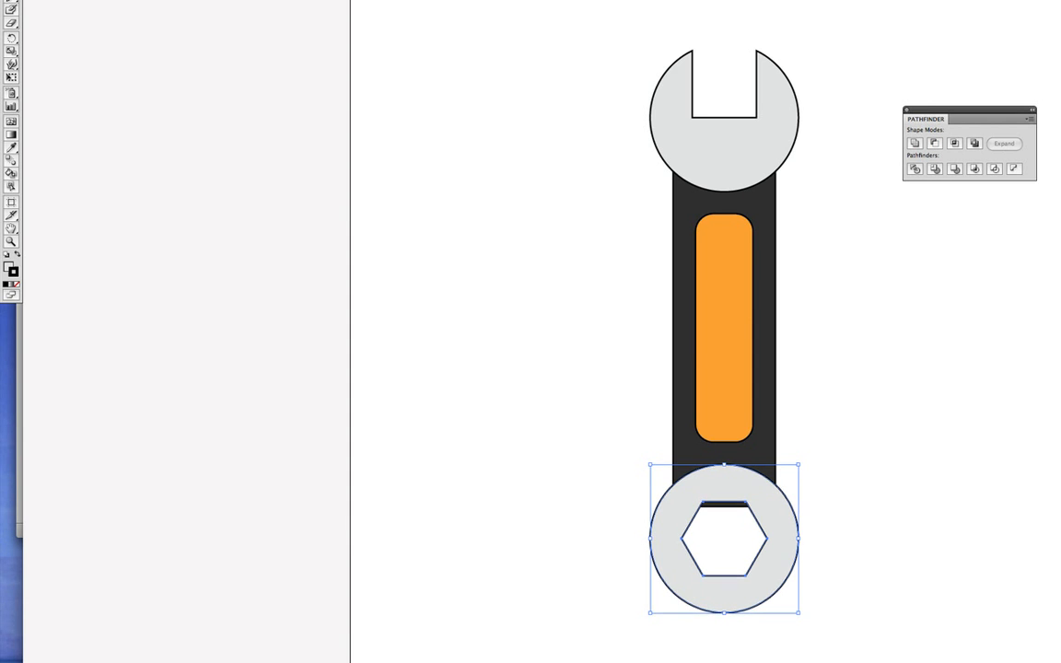
- Nudge the lower wrench ring down in small increments until the black handle clears the hexagonal hole
{"action": "key", "text": "Down"}
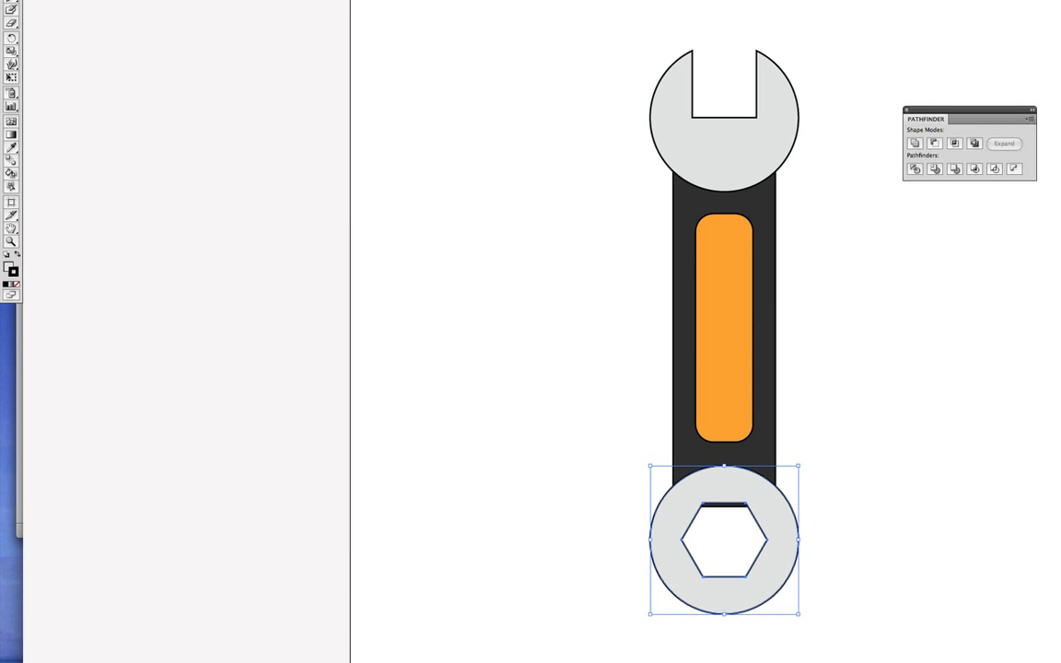
{"action": "key", "text": "Down"}
{"action": "key", "text": "Down"}
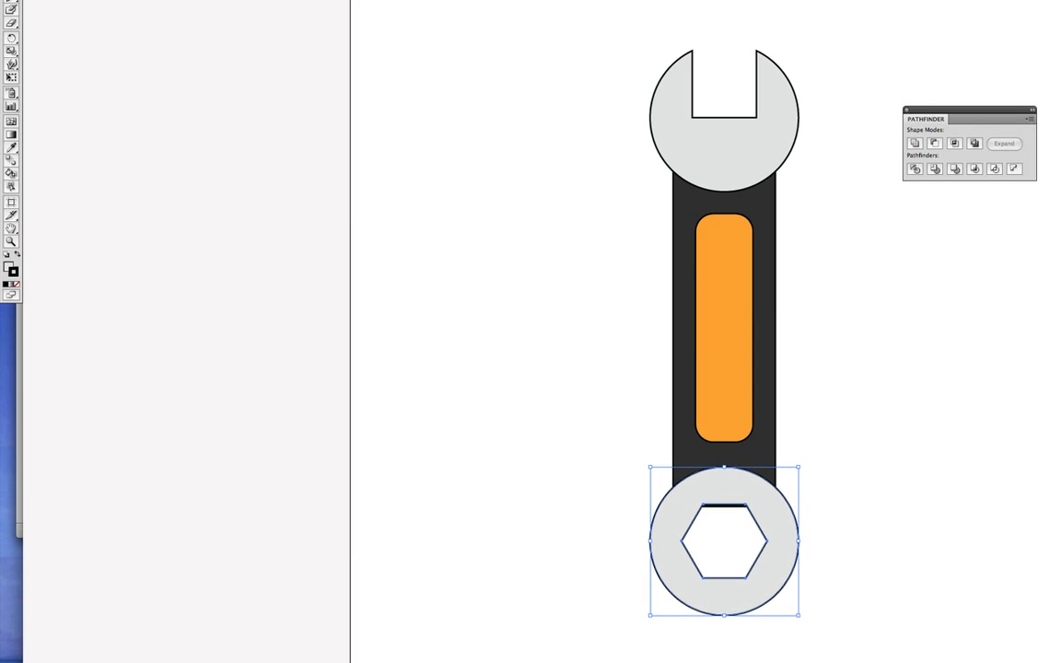
{"action": "key", "text": "Down"}
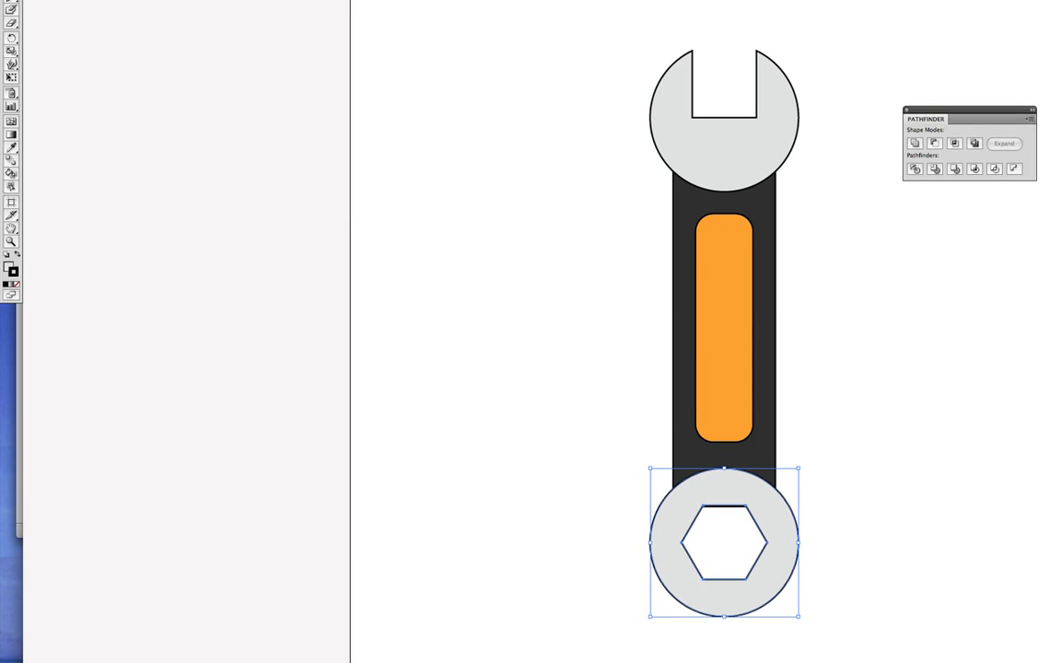
{"action": "key", "text": "Down"}
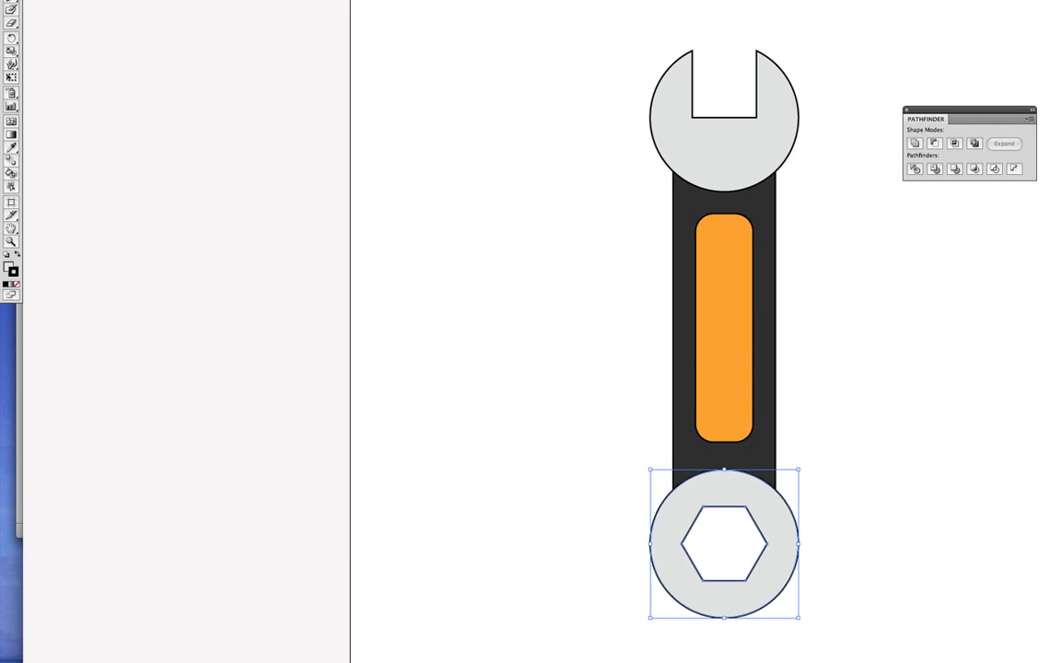
{"action": "key", "text": "Down"}
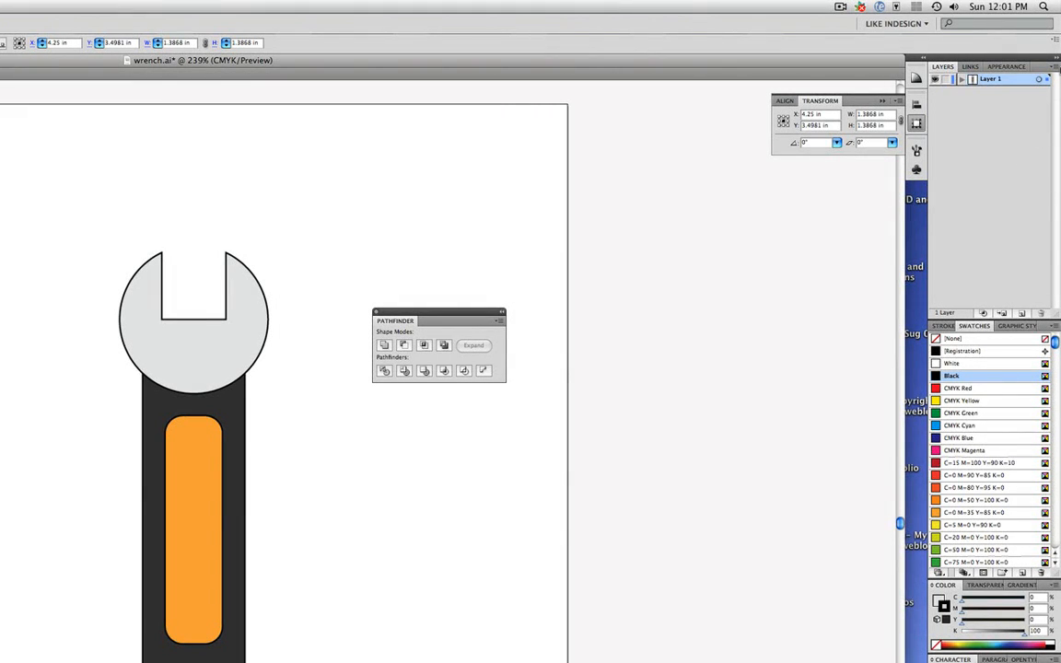
- Add a new layer named background
{"action": "left_click", "coordinate": [1054, 67]}
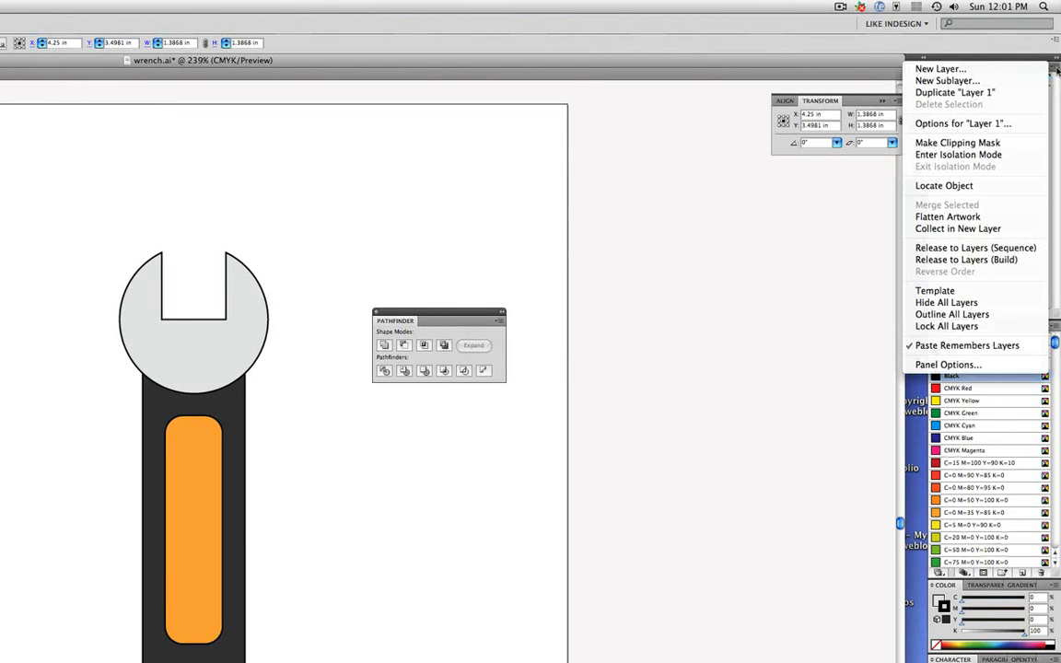
{"action": "left_click", "coordinate": [939, 69]}
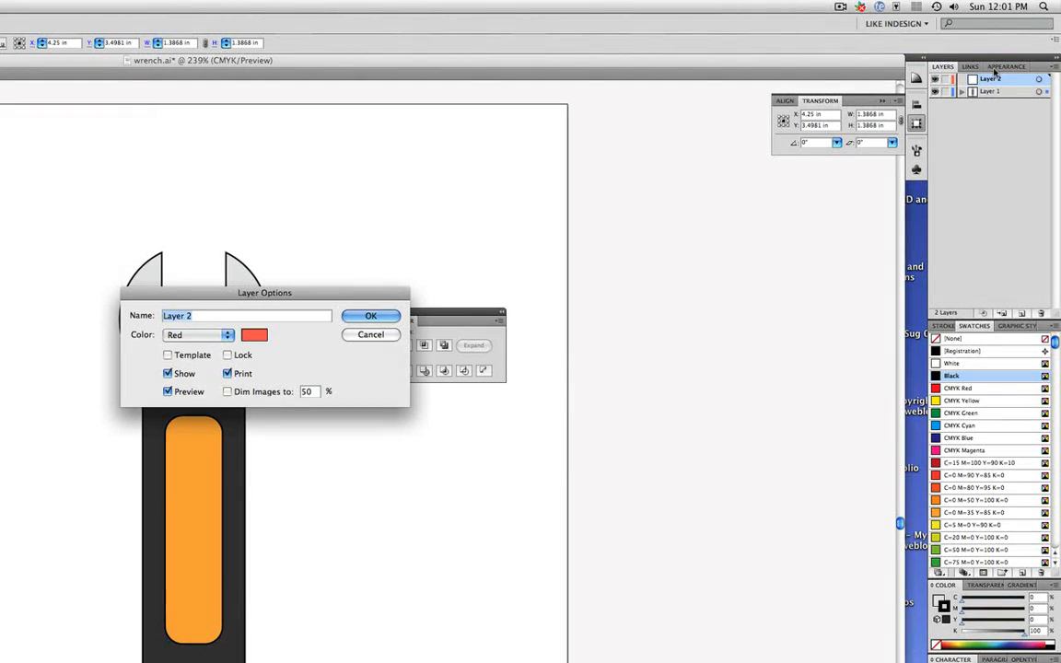
{"action": "type", "text": "background"}
{"action": "key", "text": "Return"}
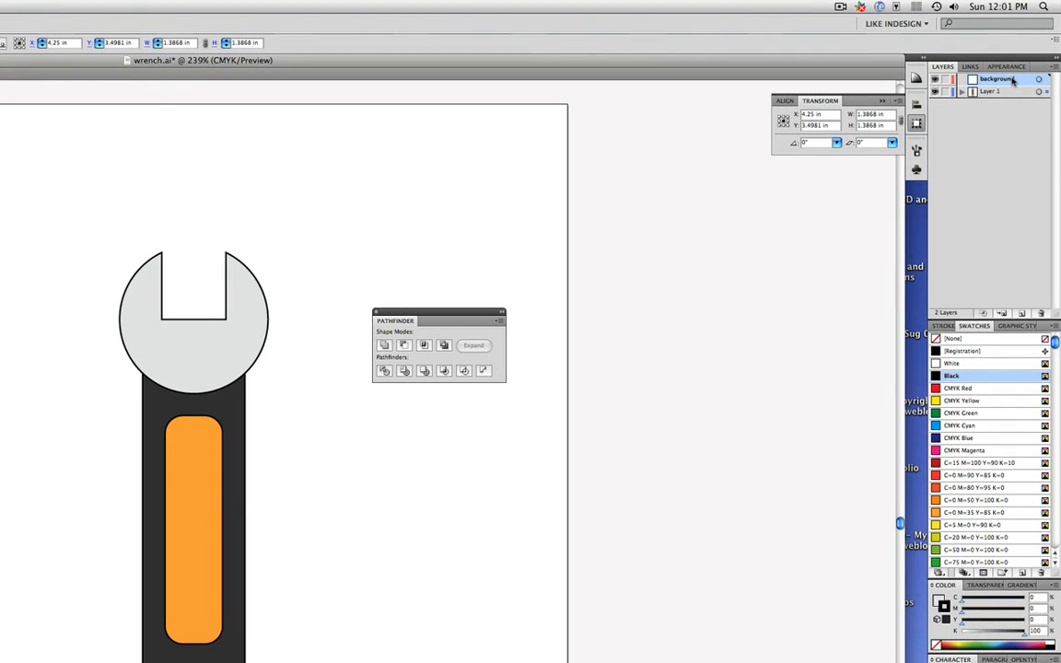
- Place the background layer beneath Layer 1 and rename Layer 1 to foreground
{"action": "left_click_drag", "start_coordinate": [1013, 81], "coordinate": [1008, 101]}
{"action": "double_click", "coordinate": [998, 81]}
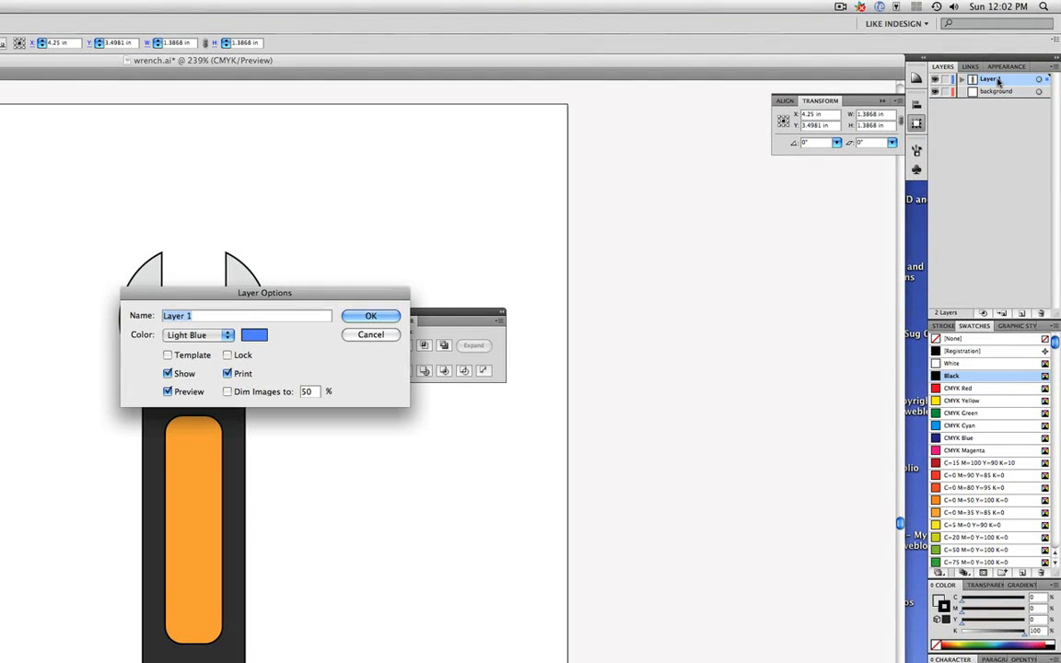
{"action": "type", "text": "foreground"}
{"action": "key", "text": "Return"}
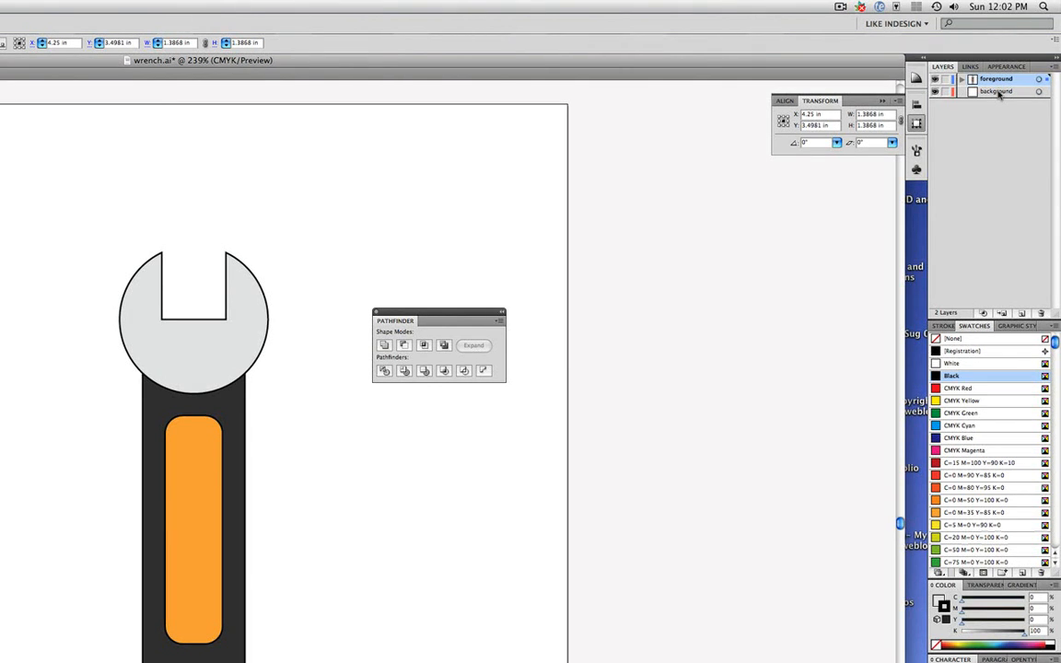
- Draw a wide rectangle across the artboard's lower half on the background layer and fill it with the C=5 M=90 Y=75 K=0 red swatch
{"action": "left_click", "coordinate": [999, 95]}
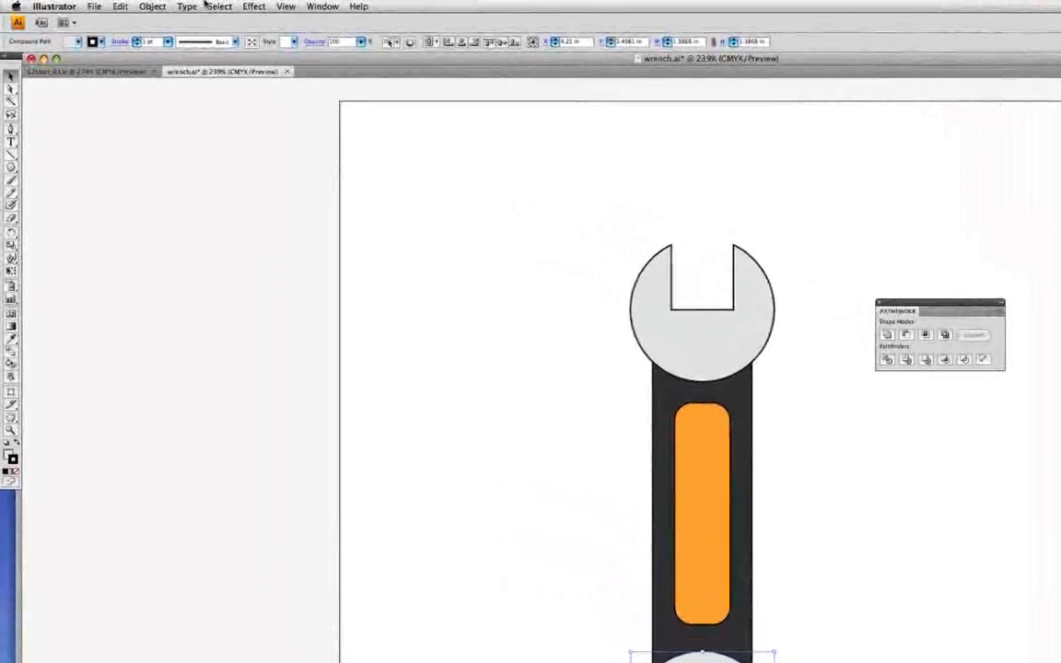
{"action": "left_click", "coordinate": [219, 7]}
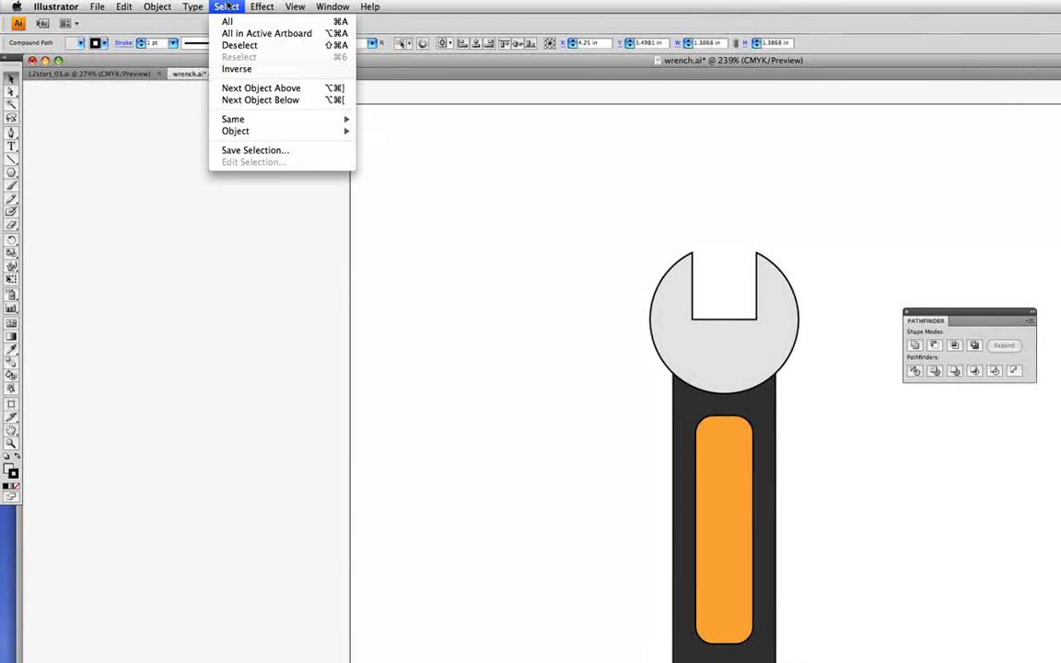
{"action": "left_click", "coordinate": [240, 44]}
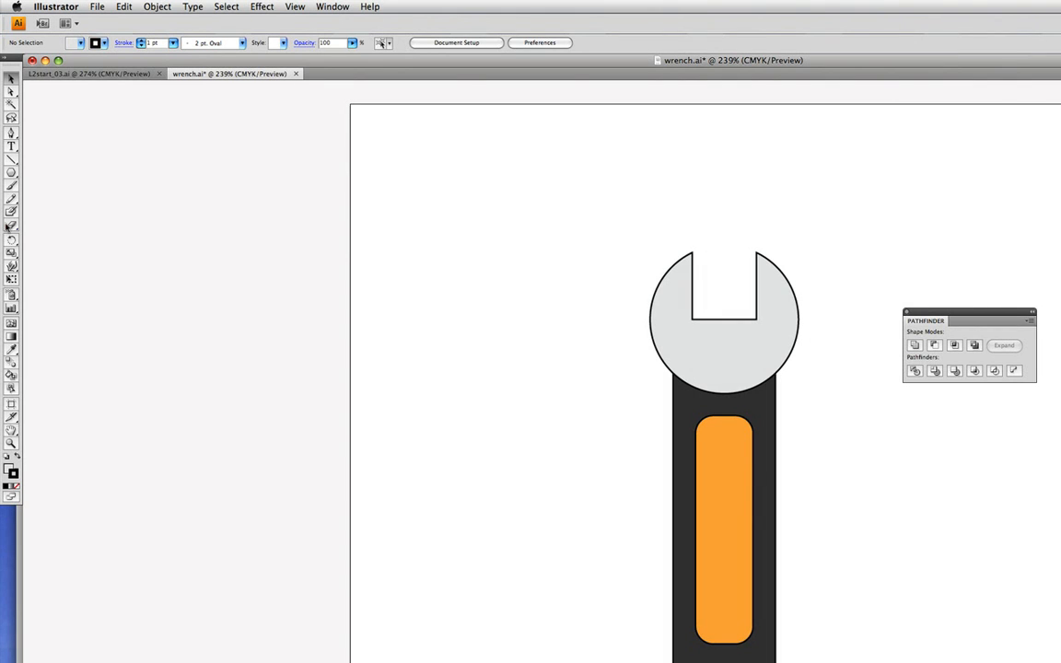
{"action": "left_click_drag", "start_coordinate": [11, 175], "coordinate": [41, 177]}
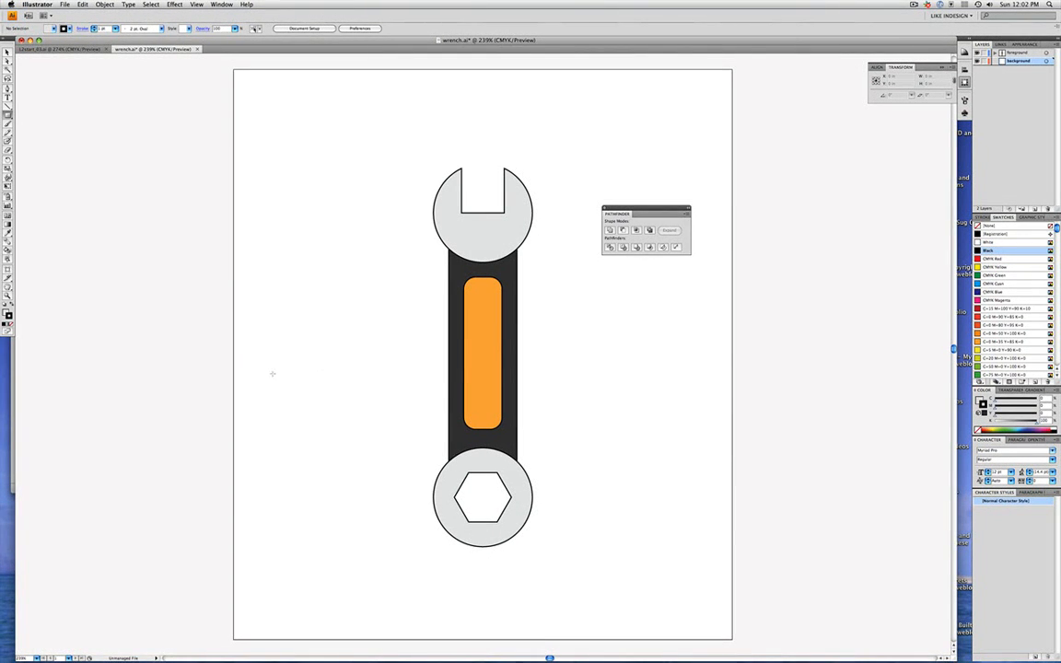
{"action": "mouse_move", "coordinate": [246, 348]}
{"action": "left_mouse_down"}
{"action": "mouse_move", "coordinate": [842, 640]}
{"action": "mouse_move", "coordinate": [700, 593]}
{"action": "left_mouse_up"}
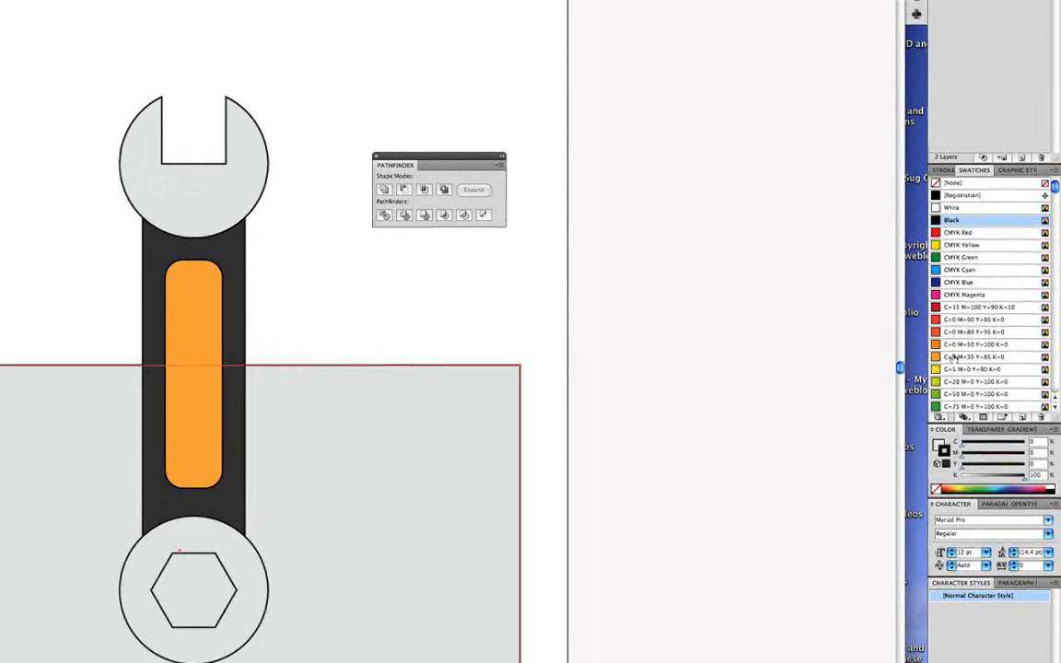
{"action": "key", "text": "x"}
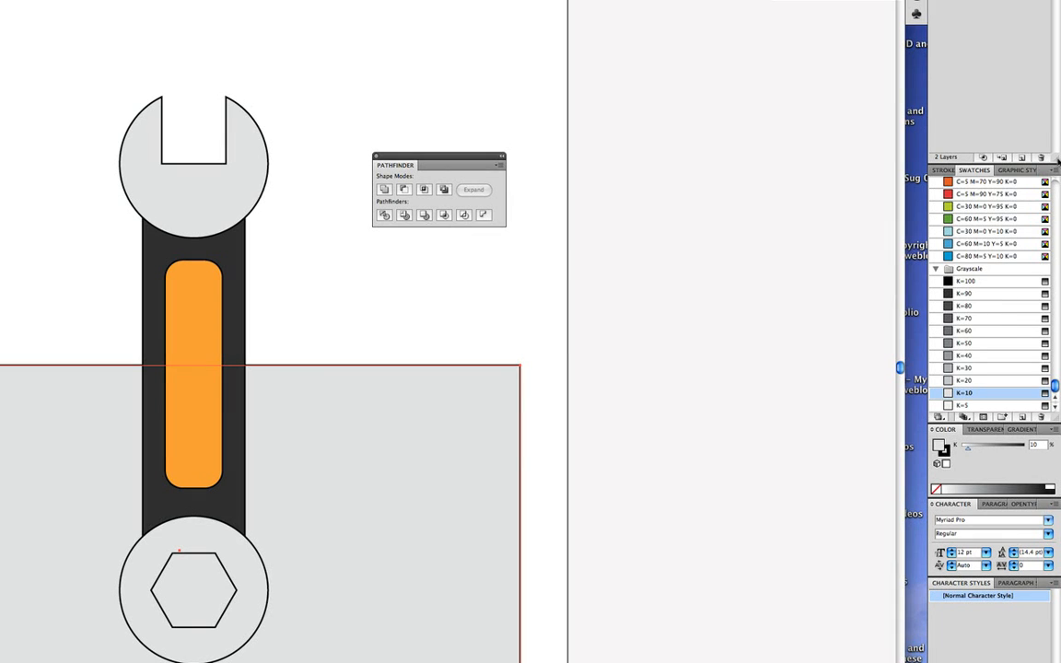
{"action": "left_click", "coordinate": [1003, 194]}
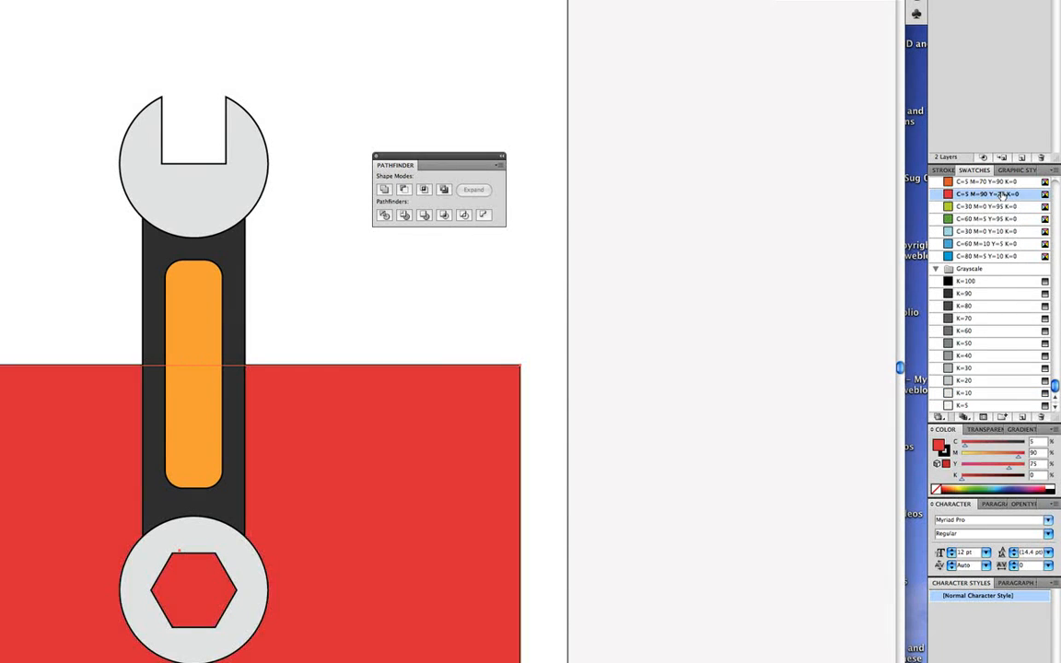